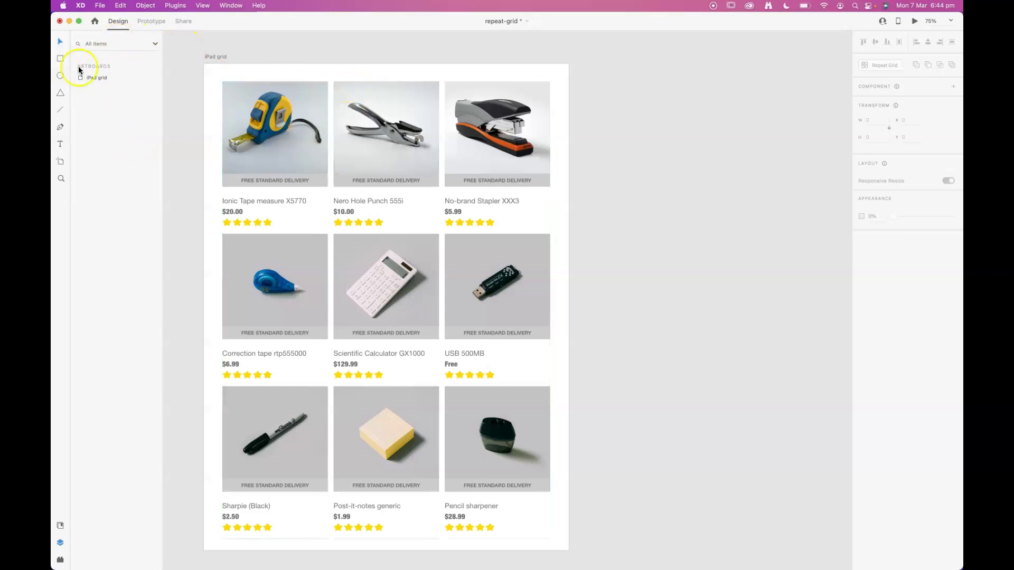
Step: Add an iPhone X, XS, 11 Pro artboard beside the iPad grid artboard
left_click(60, 162)
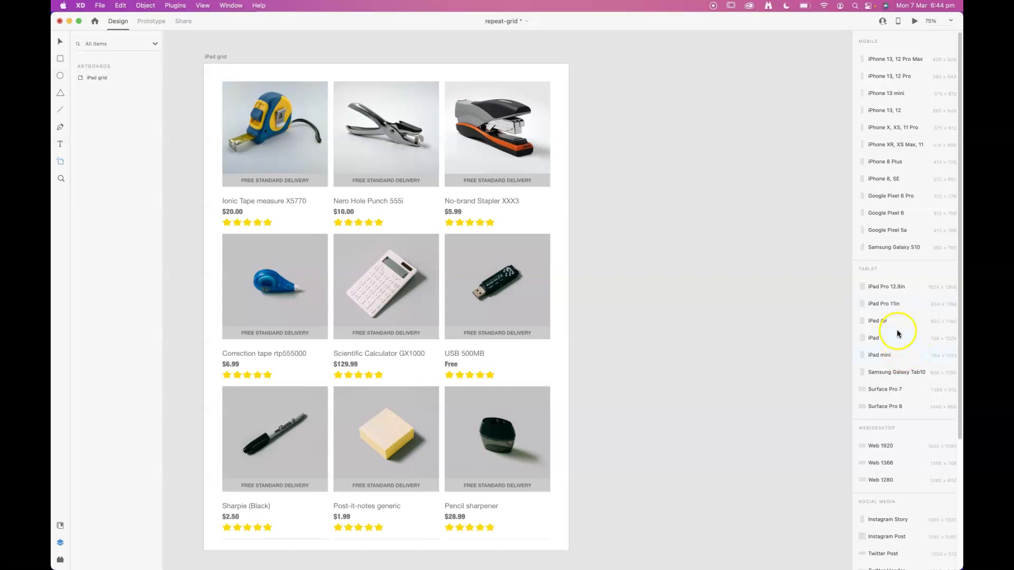
scroll(895, 366, "down", 1)
scroll(896, 371, "up", 1)
left_click(882, 128)
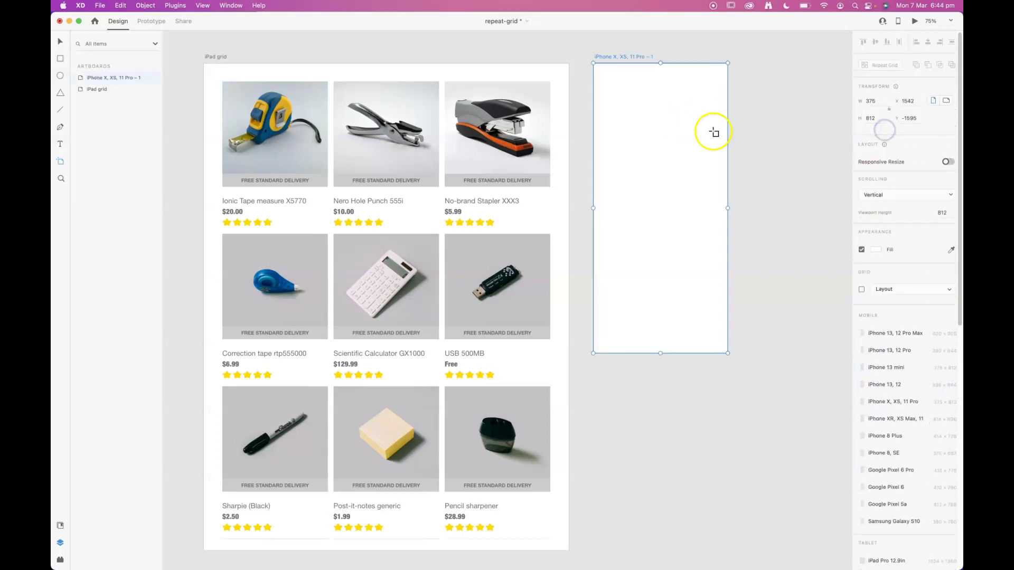
Step: Add an area text box about 239 wide near the top of the iPhone artboard, reading "Button"
key("super+equal")
key("super+equal")
key("super+equal")
scroll(733, 221, "up", 5)
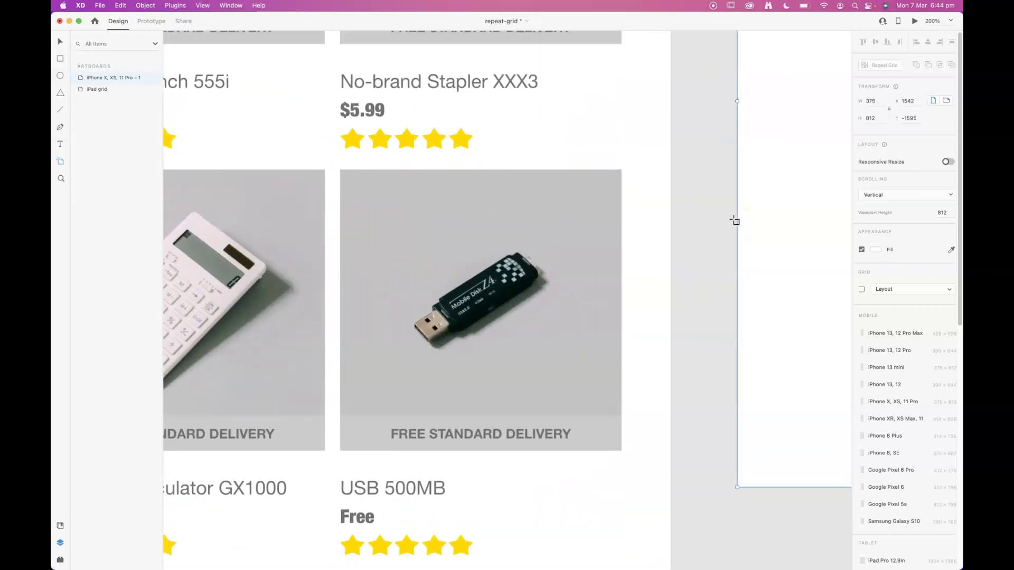
left_click_drag(734, 220, 296, 238)
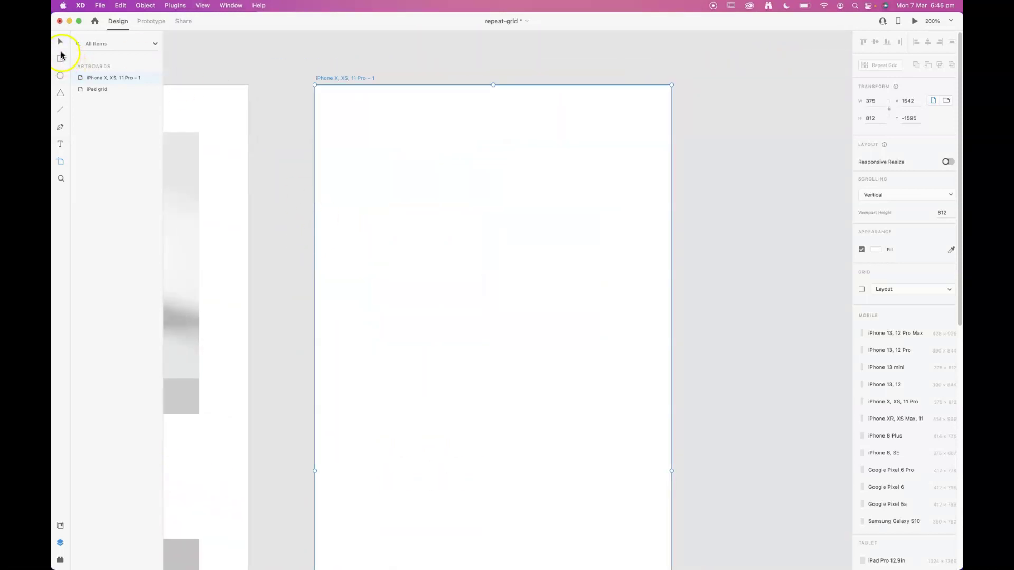
left_click(62, 144)
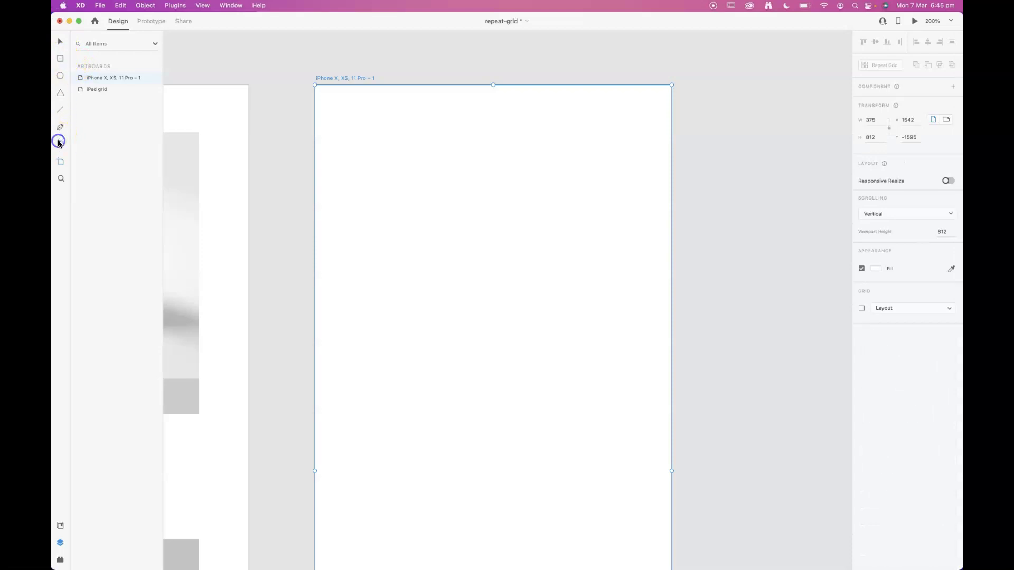
left_click(420, 148)
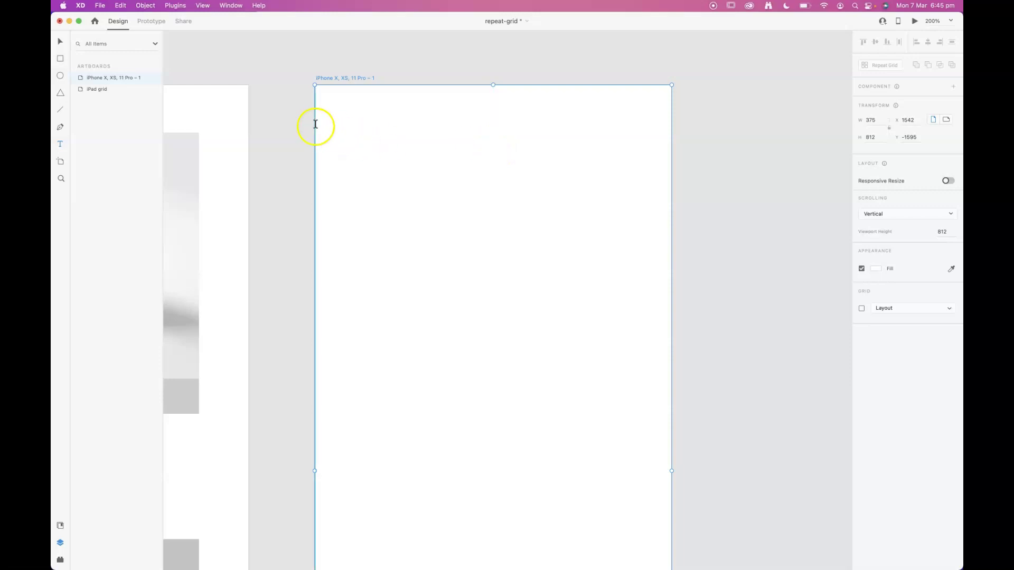
left_click_drag(389, 133, 616, 174)
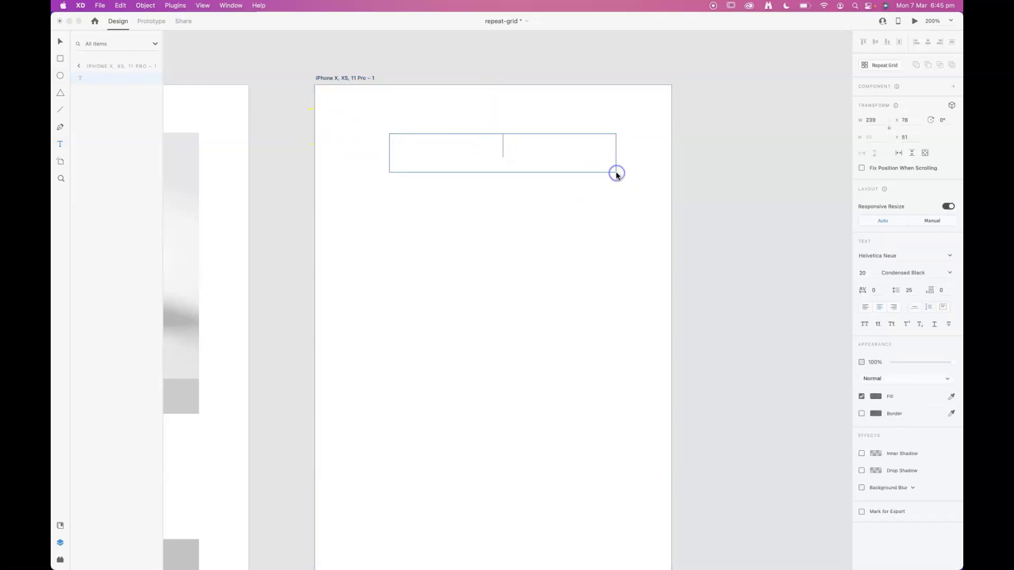
type("Butt")
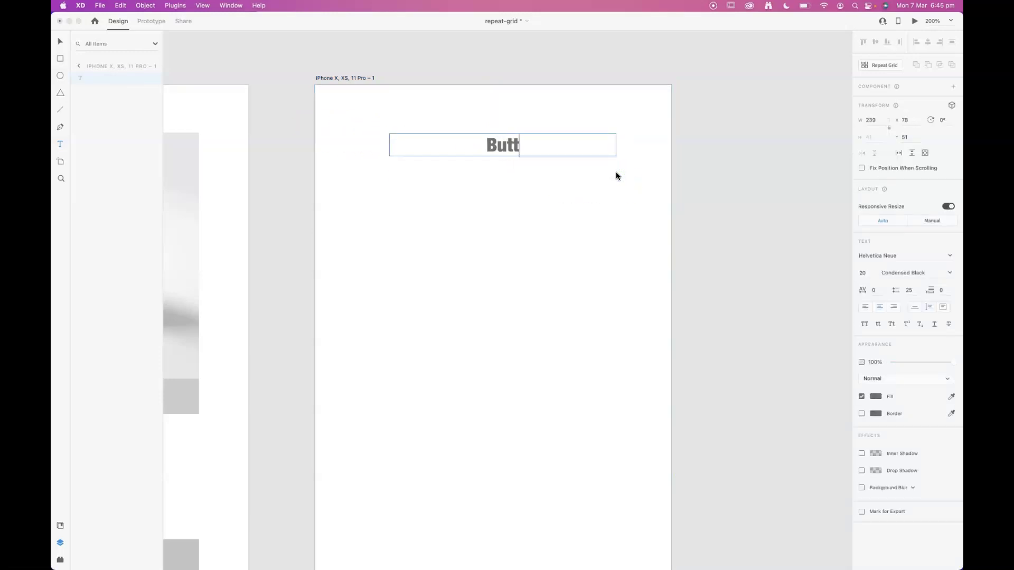
type("on")
Step: Fill the Button text with white (#FFFFFF) and set it in all uppercase
key("super+a")
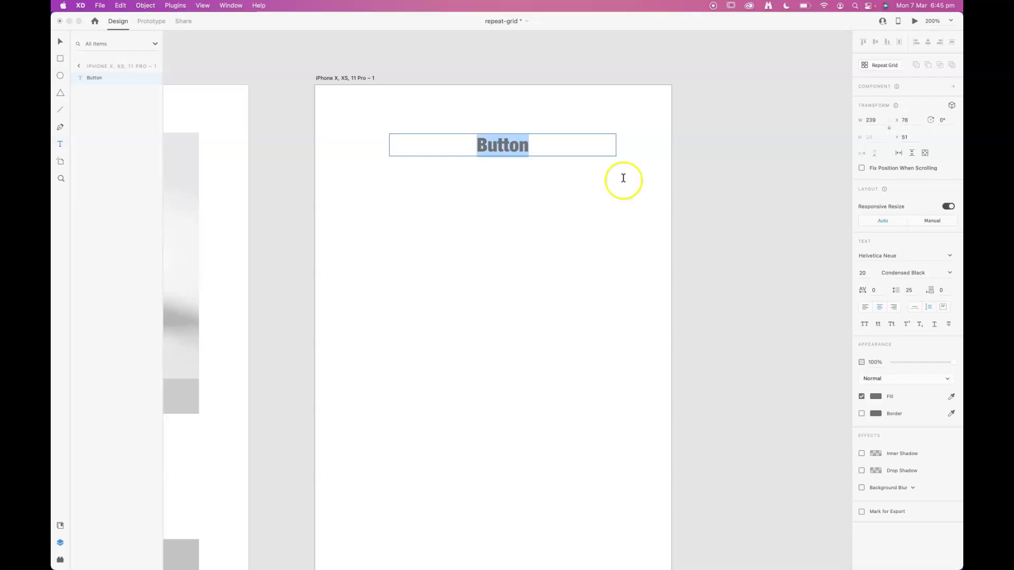
left_click(880, 398)
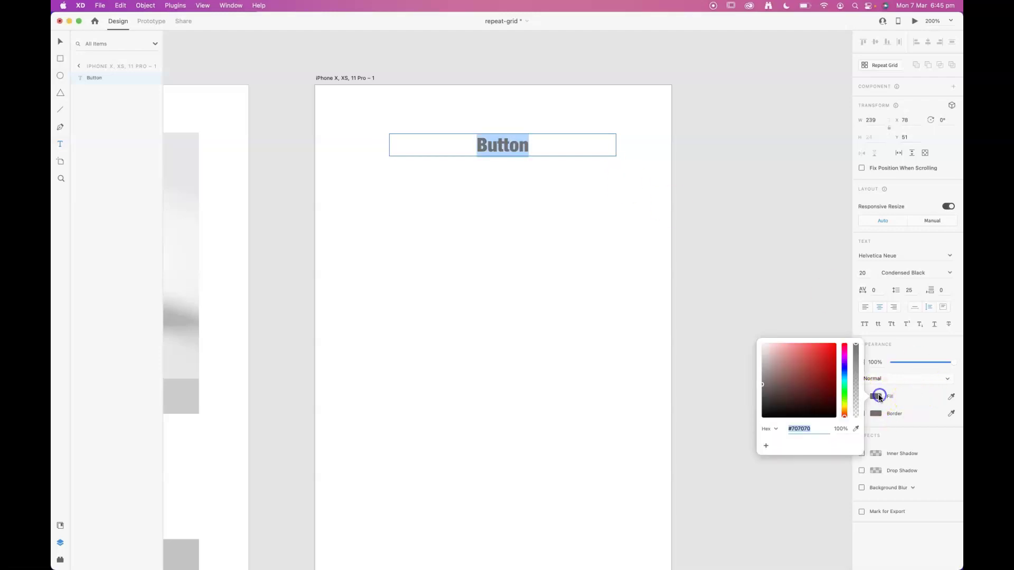
left_click_drag(781, 366, 735, 317)
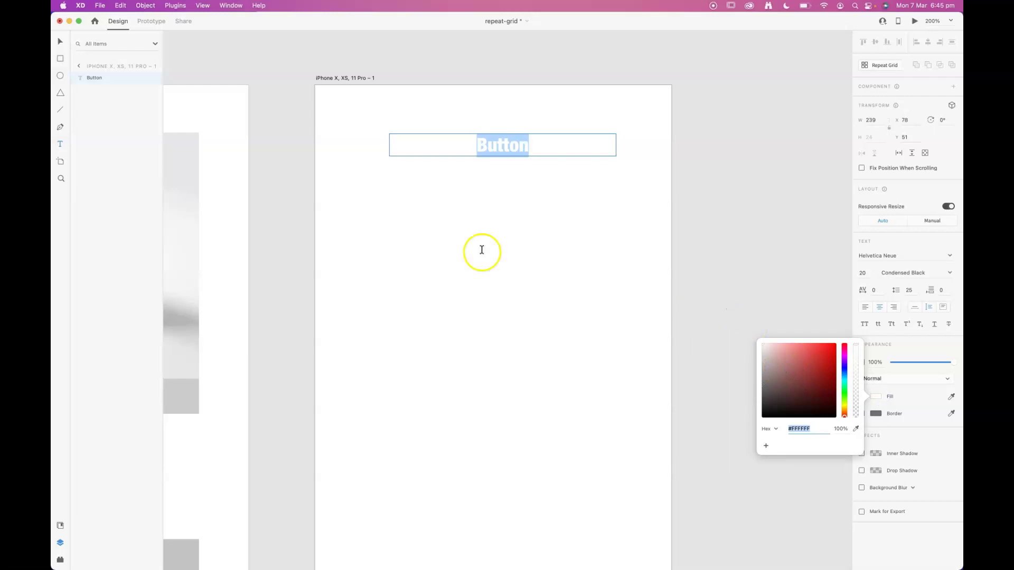
left_click(868, 324)
left_click(864, 324)
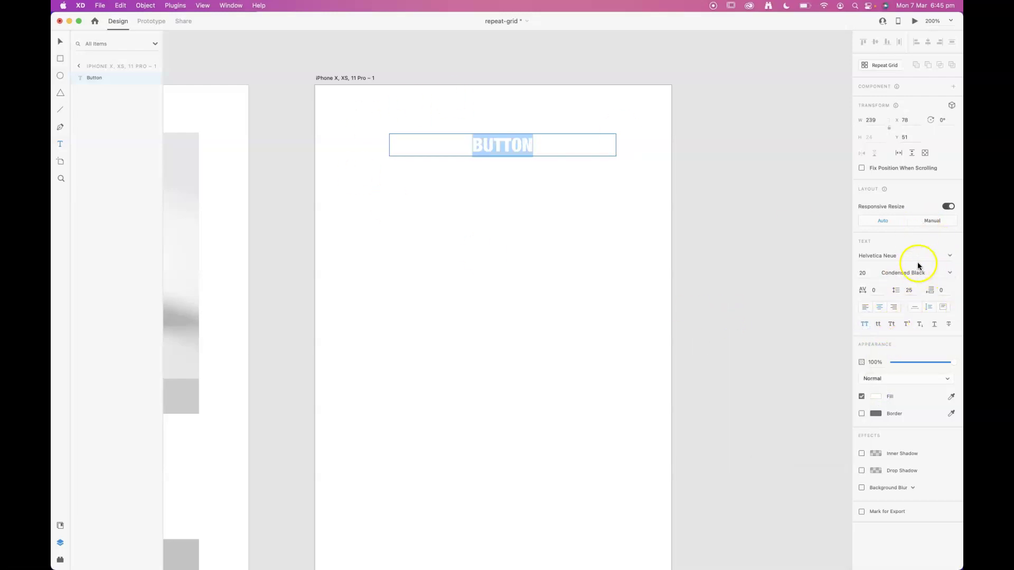
Step: Set the Button text's font to Montserrat Bold and narrow its text box around the word
left_click(932, 256)
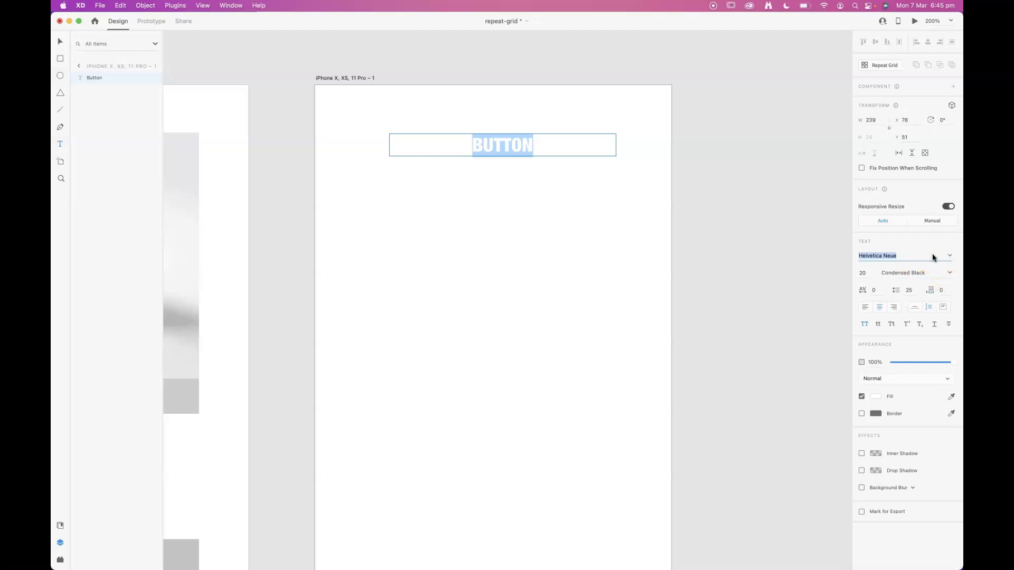
key("Tab")
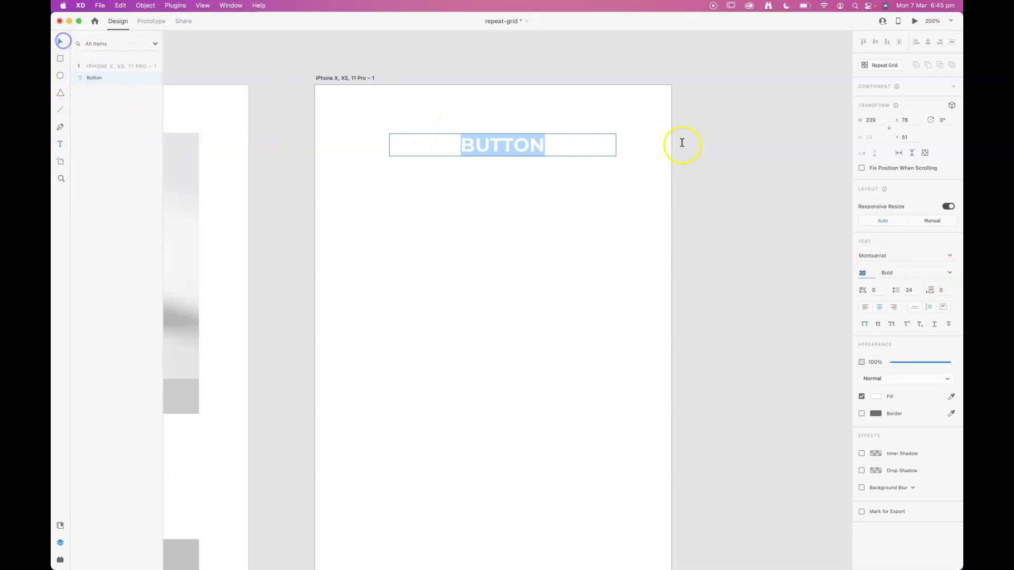
left_click(61, 40)
left_click(393, 152)
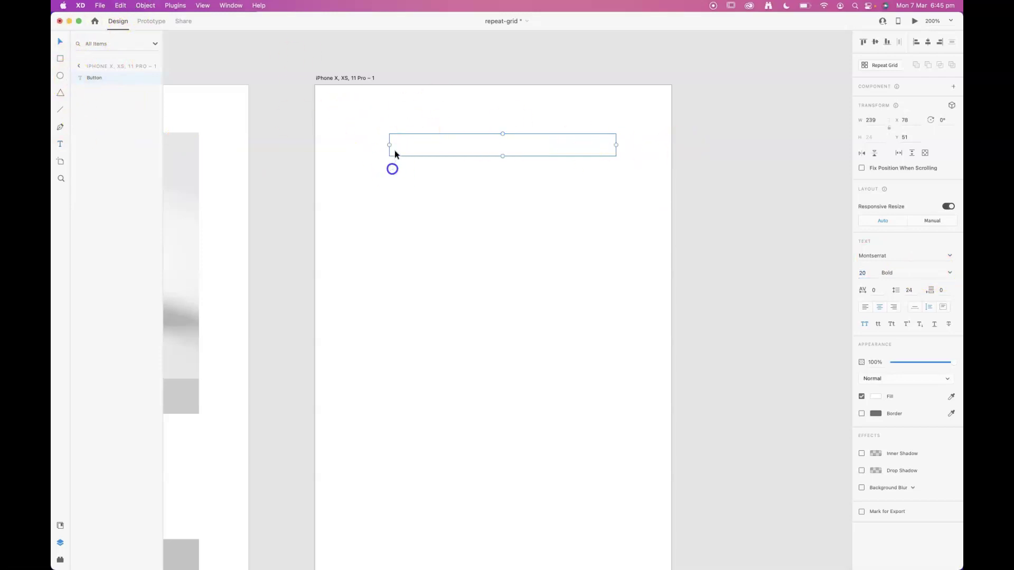
left_click_drag(389, 145, 427, 144)
Step: Draw a rectangle about 221 by 42 over the button text and remove its border
left_click(58, 74)
left_click(61, 61)
left_click_drag(397, 127, 607, 166)
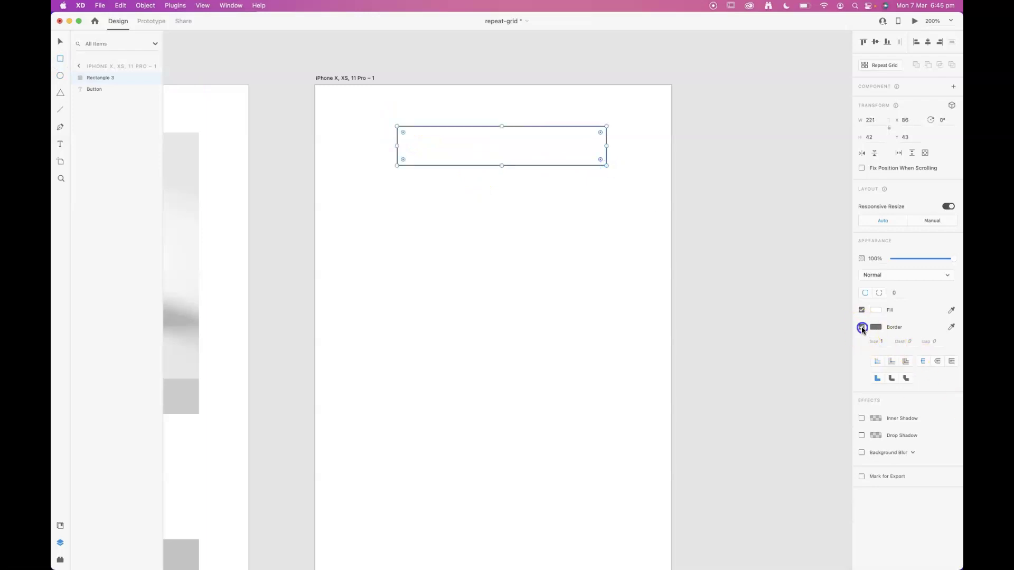
left_click(862, 326)
Step: Fill the rectangle with a solid pink, about #EA82AA
left_click(874, 310)
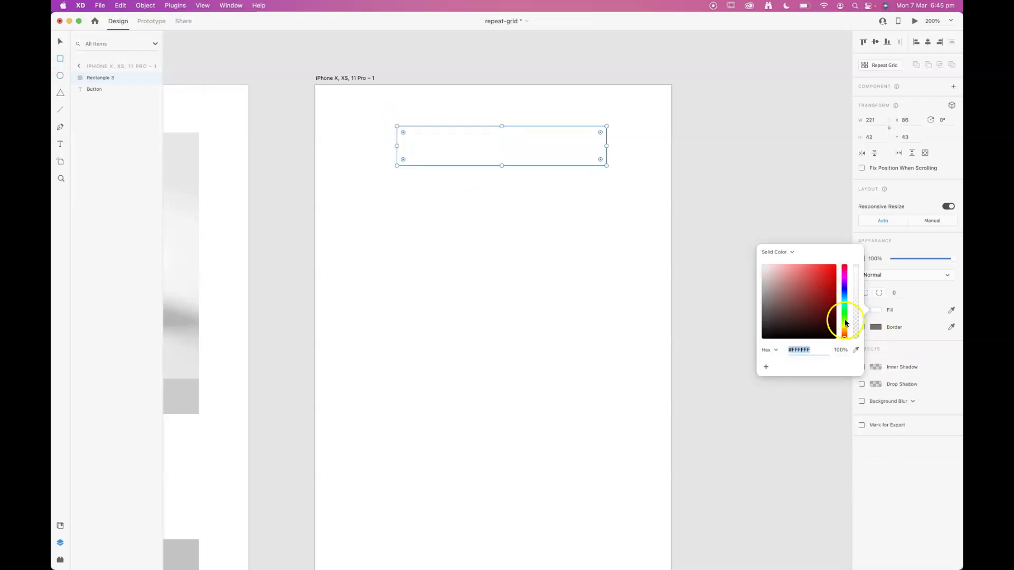
left_click_drag(846, 324, 844, 295)
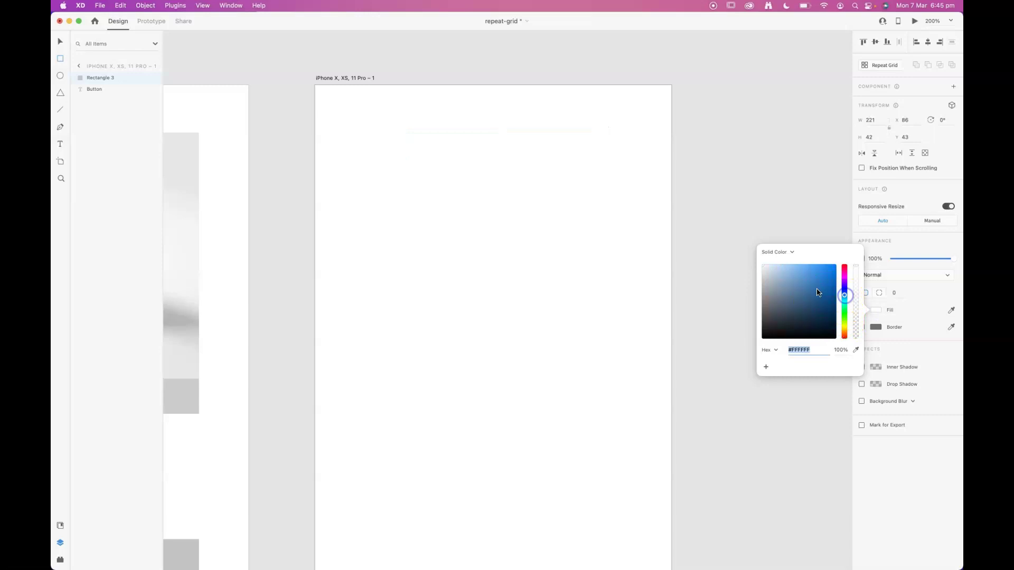
left_click(820, 290)
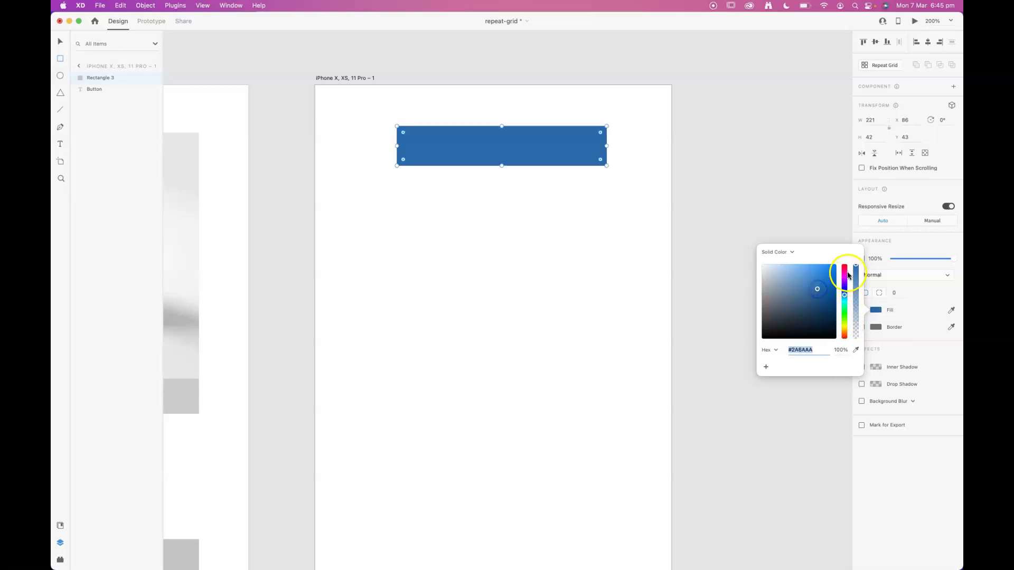
left_click(845, 269)
left_click(786, 272)
left_click_drag(786, 272, 794, 270)
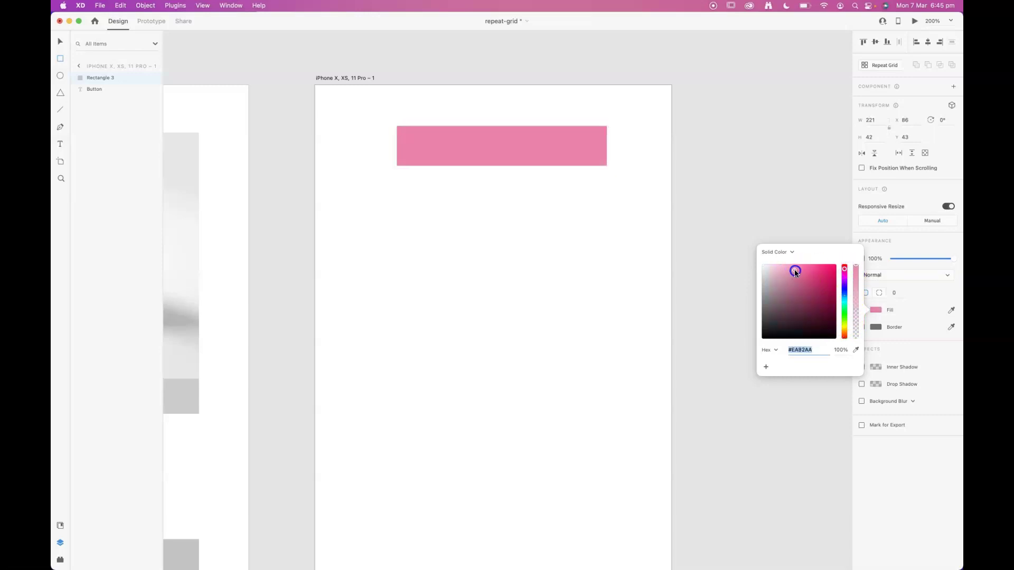
left_click(792, 208)
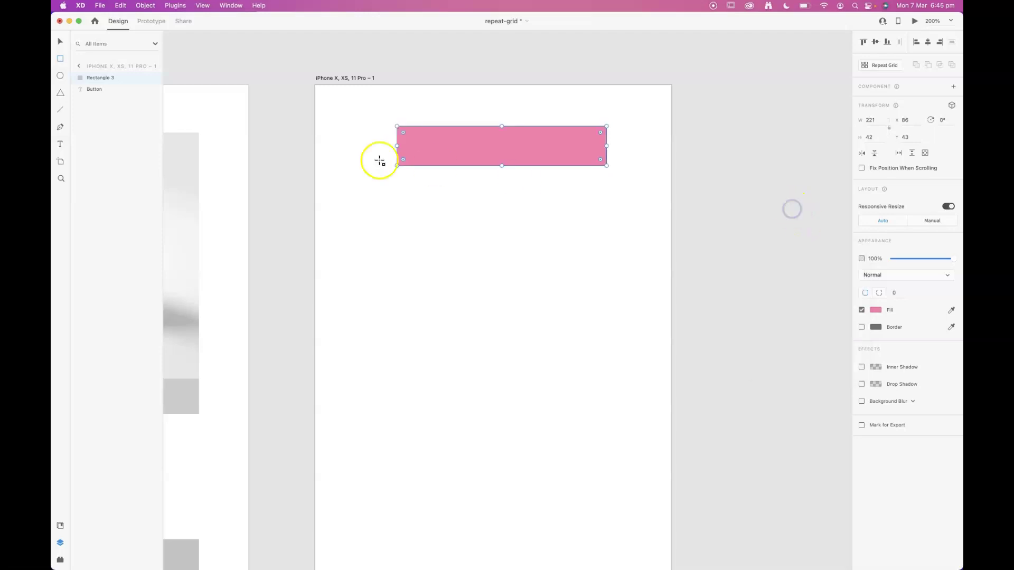
Step: Send the pink rectangle to the back, behind the Button text
left_click(59, 41)
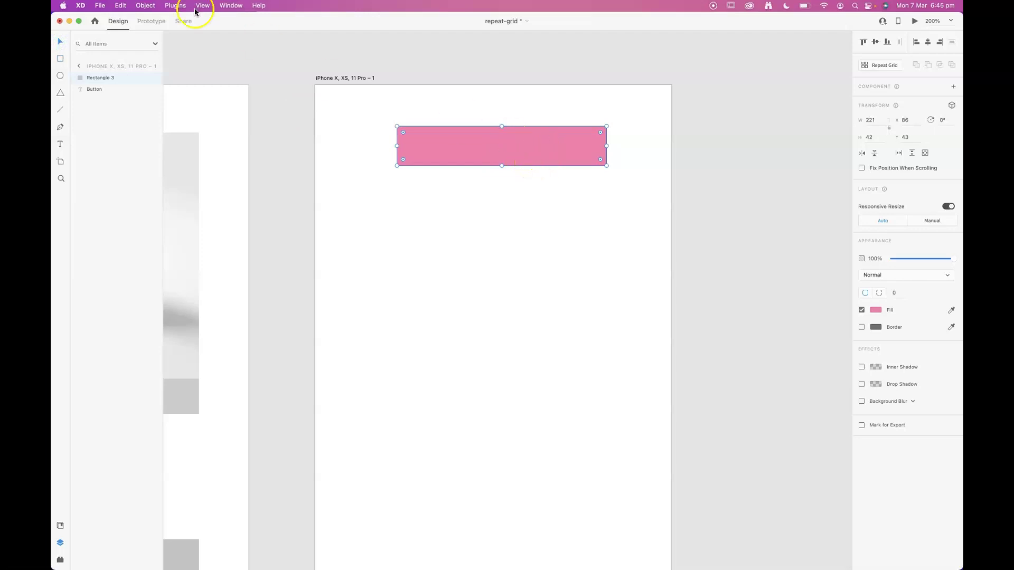
left_click(148, 6)
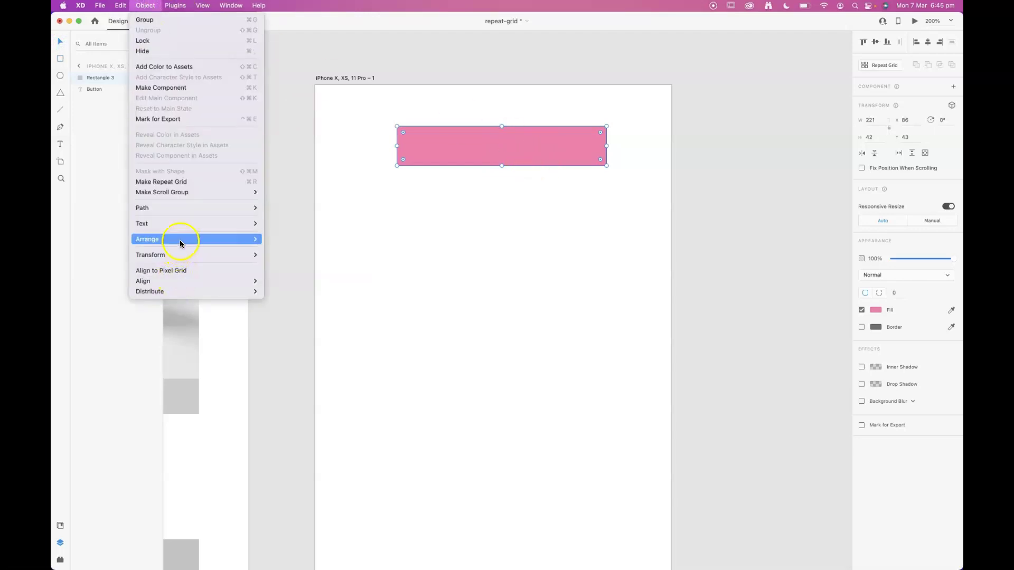
mouse_move(179, 240)
left_click(301, 271)
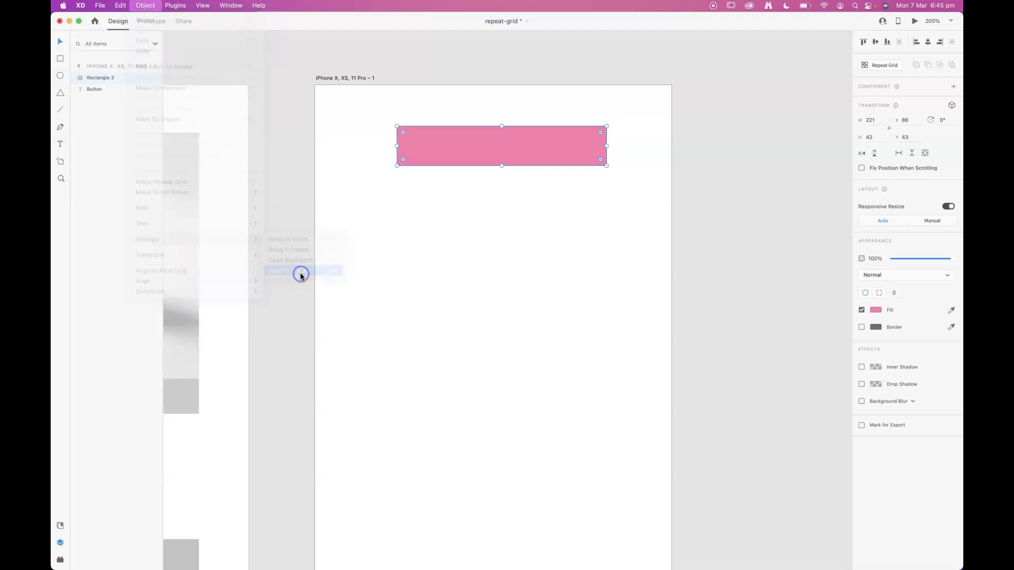
Step: Center the text and rectangle on each other vertically and horizontally, then move both to X 77, Y 38
left_click_drag(648, 113, 375, 209)
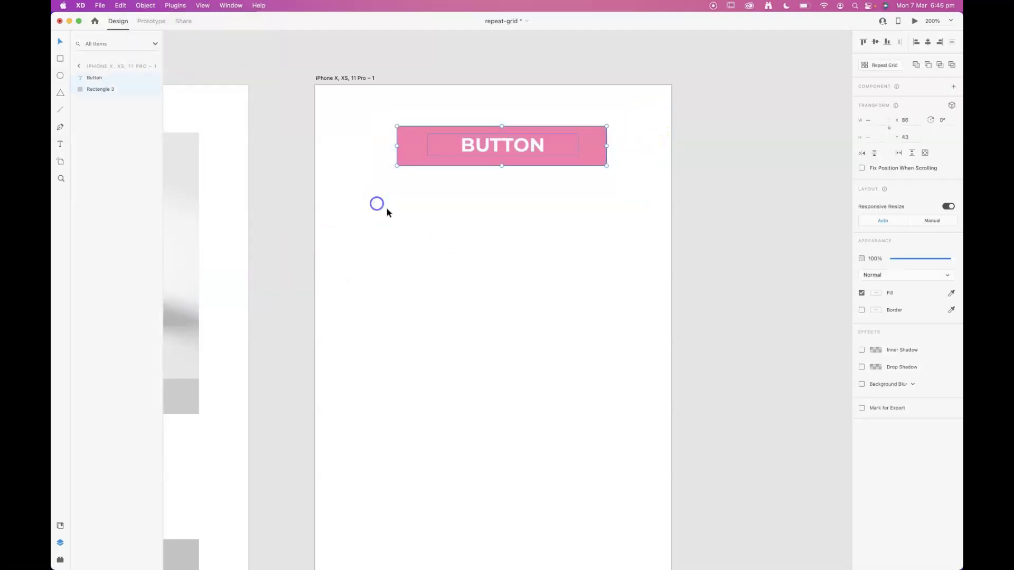
left_click(874, 42)
left_click(926, 44)
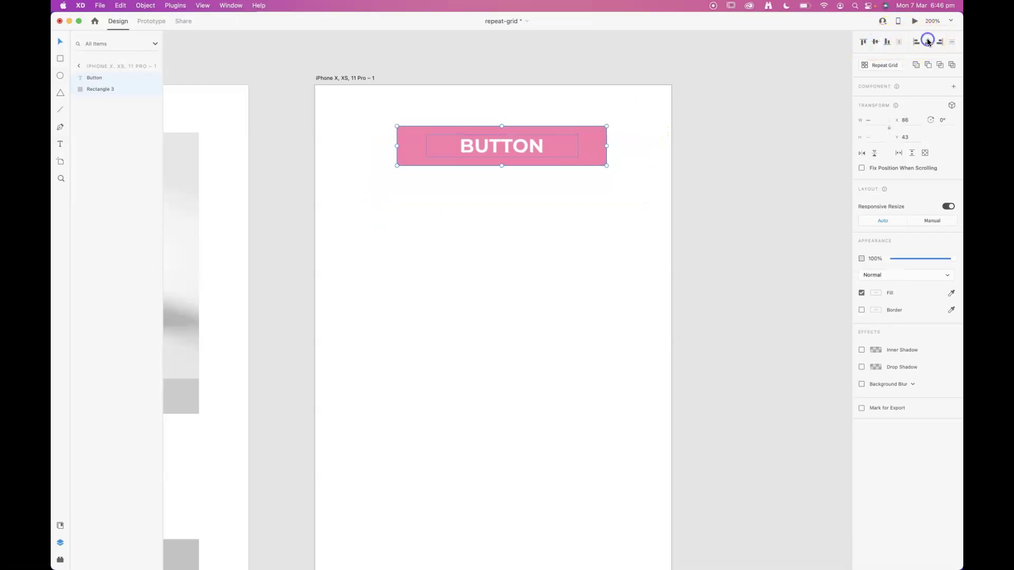
left_click(701, 126)
left_click_drag(624, 108, 362, 214)
mouse_move(550, 158)
left_mouse_down()
mouse_move(518, 154)
mouse_move(538, 159)
mouse_move(541, 146)
mouse_move(542, 155)
left_mouse_up()
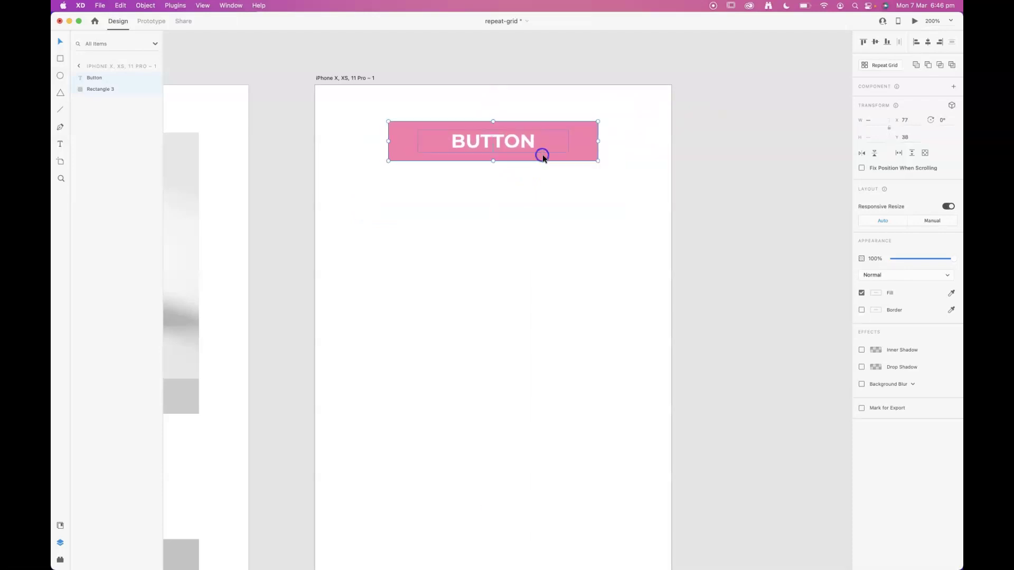
Step: Round the pink rectangle's corners to a radius of 21 to form a pill shape
left_click(638, 159)
left_click(398, 129)
left_click_drag(399, 129, 527, 169)
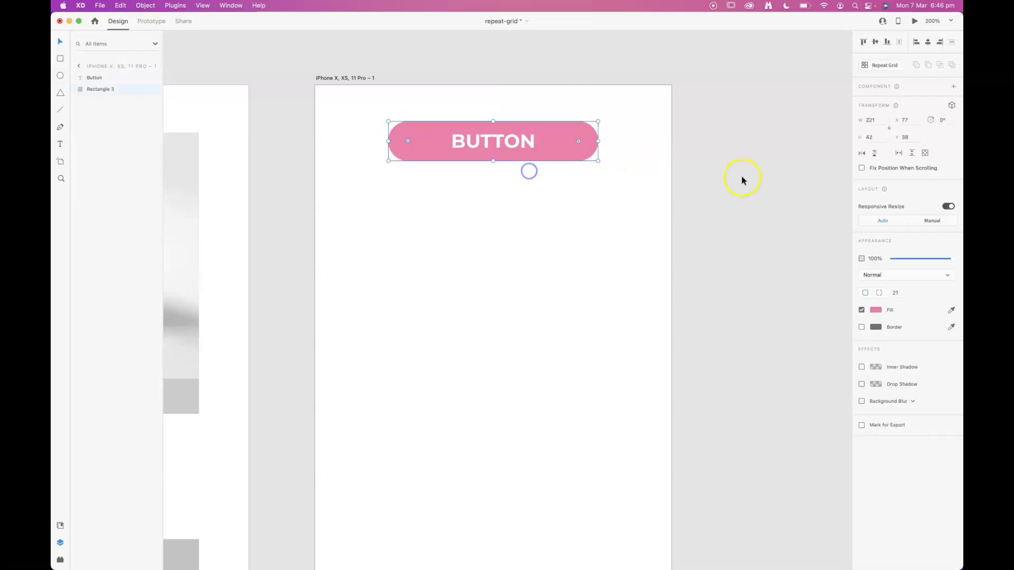
Step: Narrow the pill shape around the BUTTON label, and shrink the label's text box to about 95 wide
left_click(744, 175)
left_click_drag(642, 105, 381, 199)
left_click(661, 127)
left_click(581, 134)
left_click(565, 140)
mouse_move(566, 140)
left_mouse_down()
mouse_move(538, 141)
mouse_move(597, 141)
mouse_move(559, 141)
left_mouse_up()
left_click(577, 132)
left_click(597, 137)
Step: Duplicate the complete button twice, stacking the copies evenly below the original, with the first copy at Y 96
left_click_drag(593, 96, 366, 194)
left_click_drag(509, 145, 511, 200)
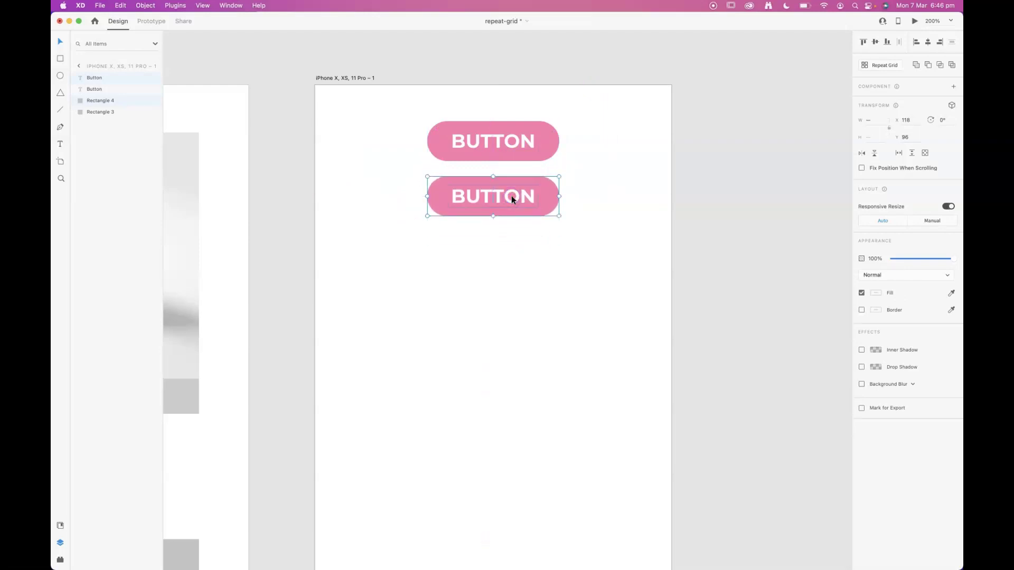
left_click_drag(528, 202, 533, 253)
left_click(616, 255)
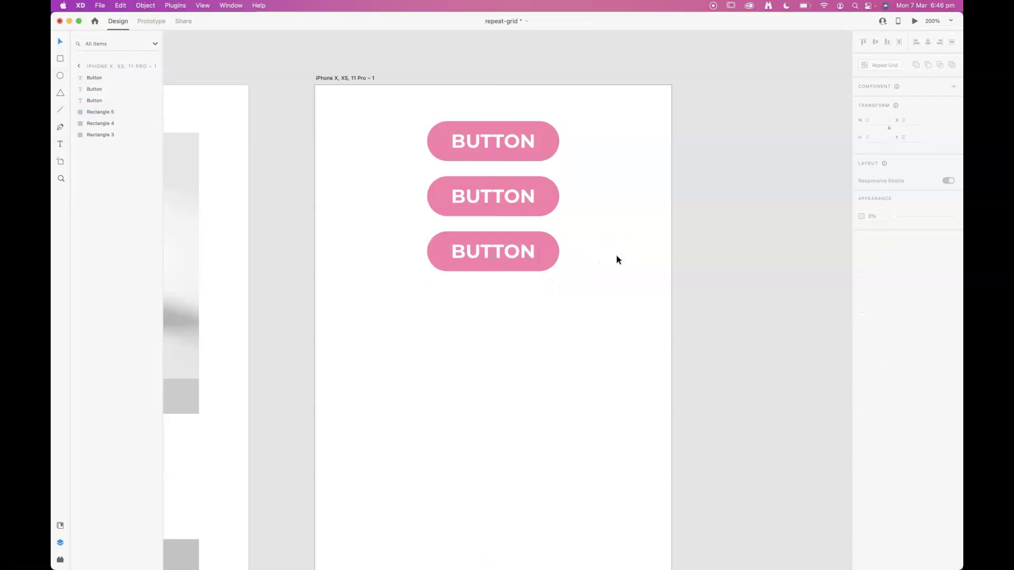
Step: Replace the middle button's label with "This sfsdfdsf" and widen its text box so the text fits on one line
double_click(501, 198)
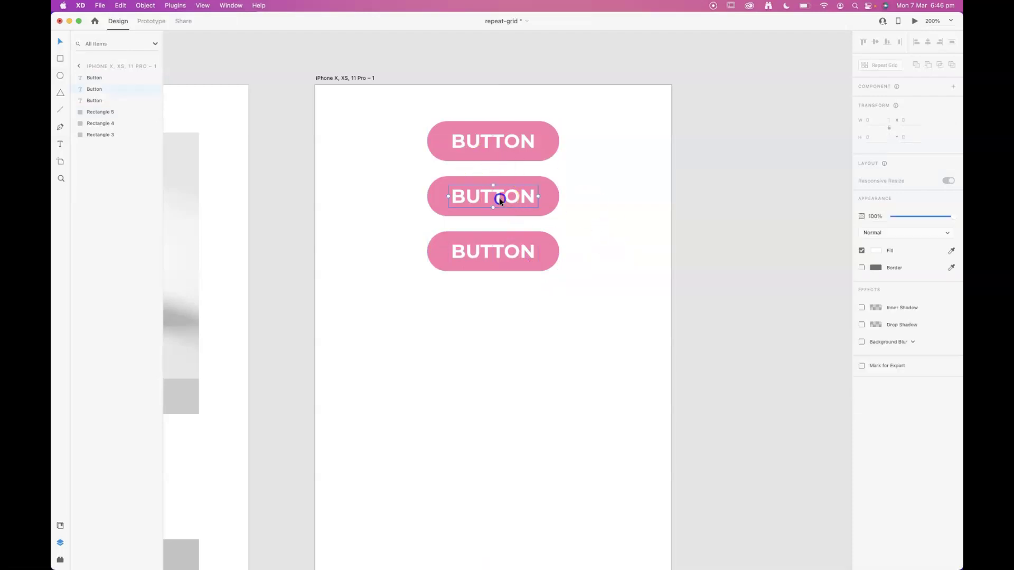
type("THI")
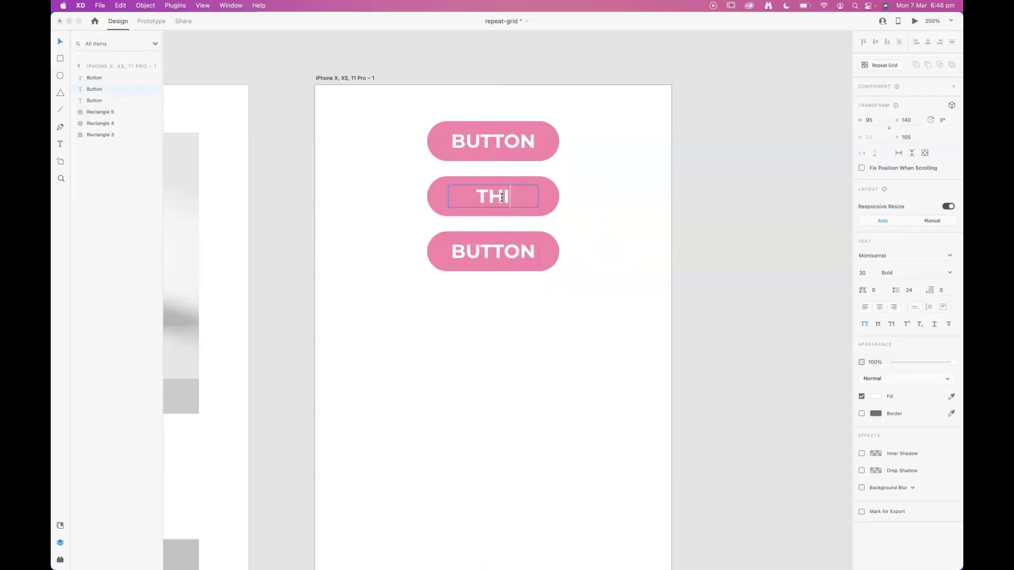
type("S SESDEDSE")
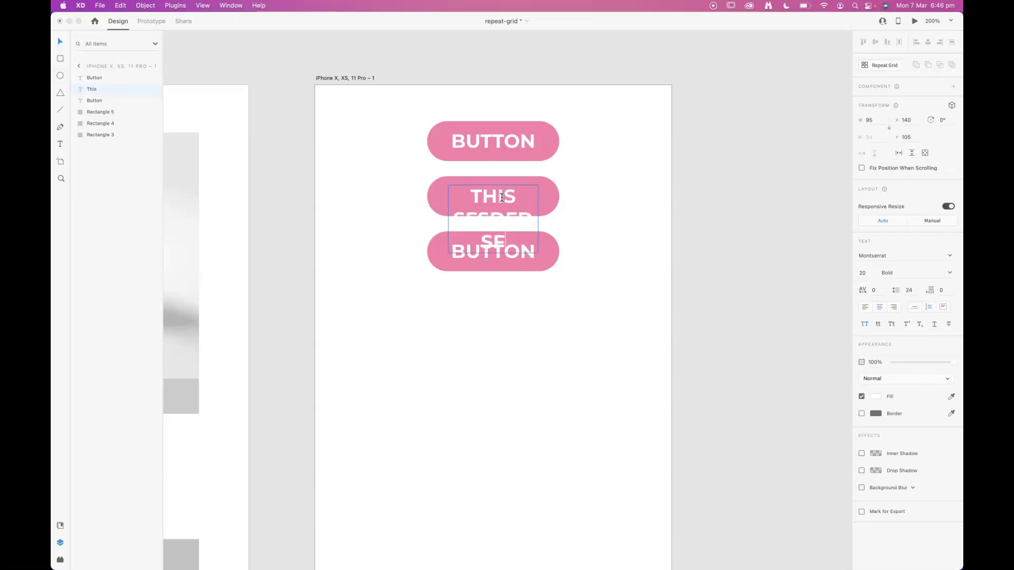
key("Escape")
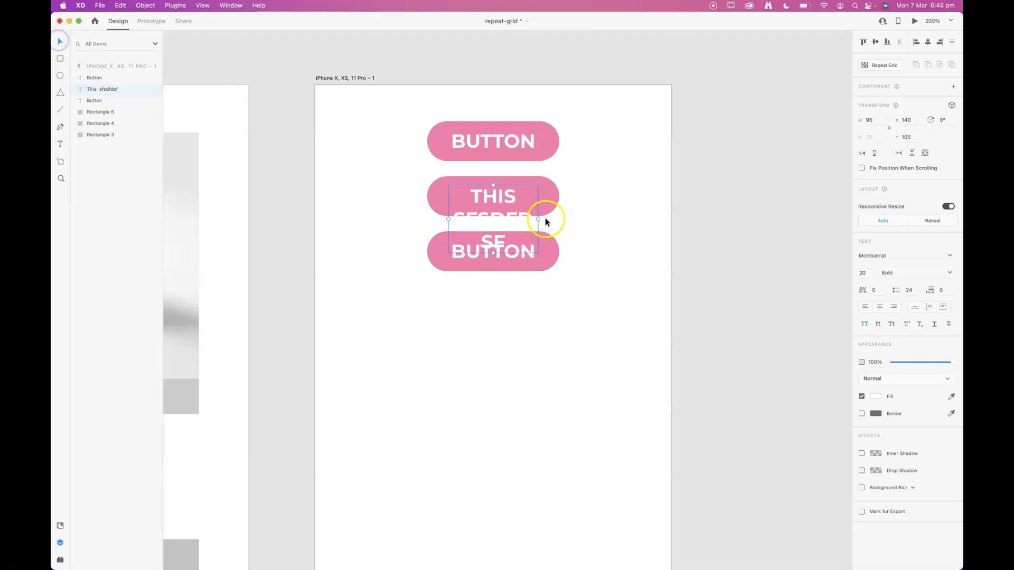
left_click_drag(538, 219, 597, 217)
left_click(623, 174)
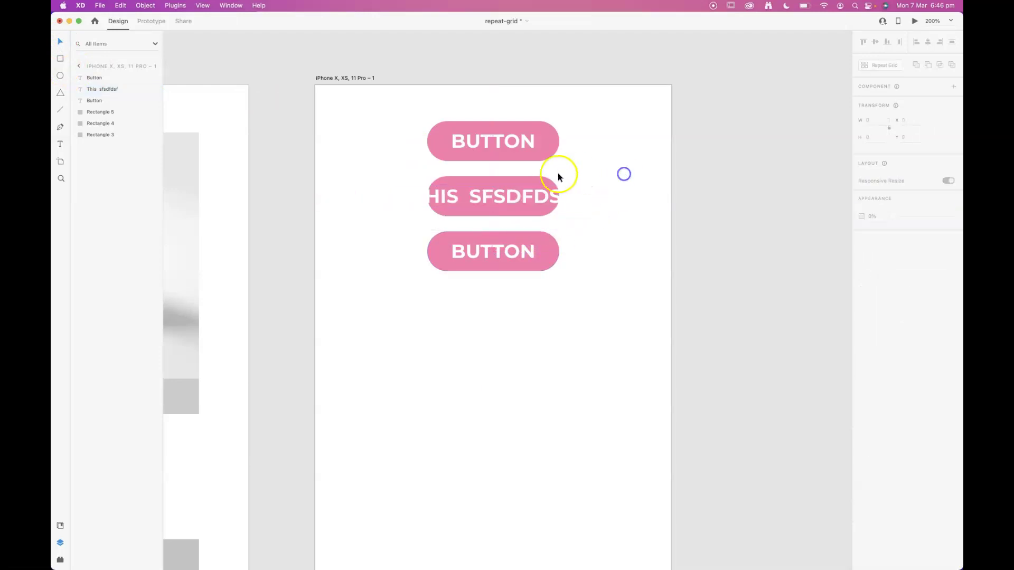
Step: Widen the middle button's pill shape equally on both sides so it encloses the whole label
left_click(539, 177)
left_click_drag(559, 196, 604, 195)
left_click(622, 244)
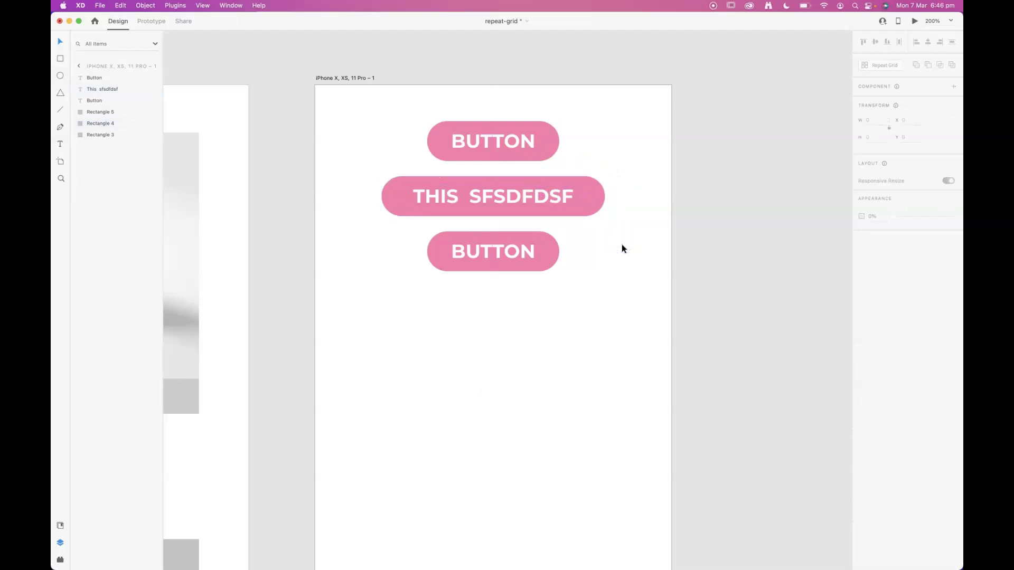
Step: Replace the middle button's label with "Large button"
double_click(522, 191)
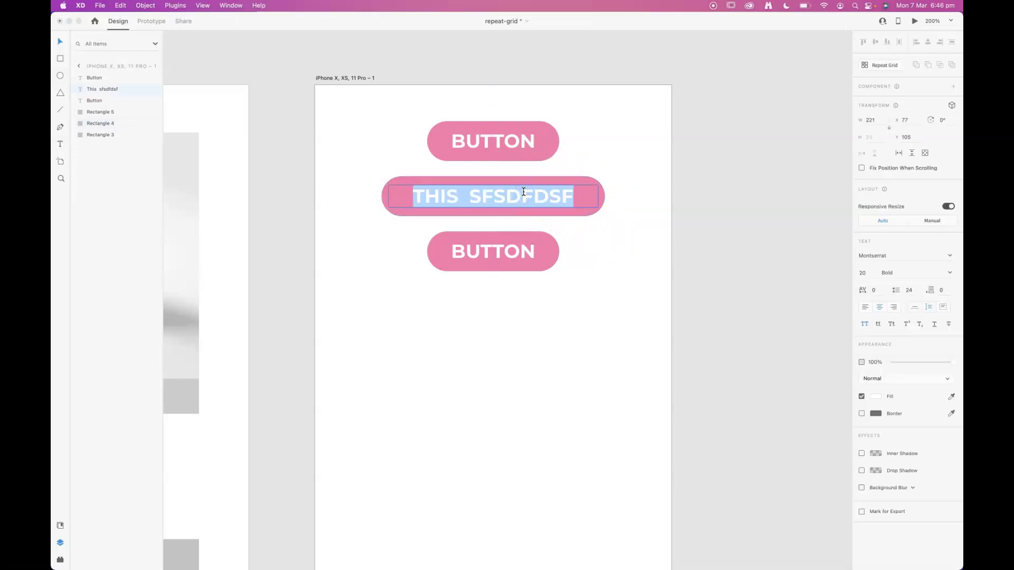
type("LARGE")
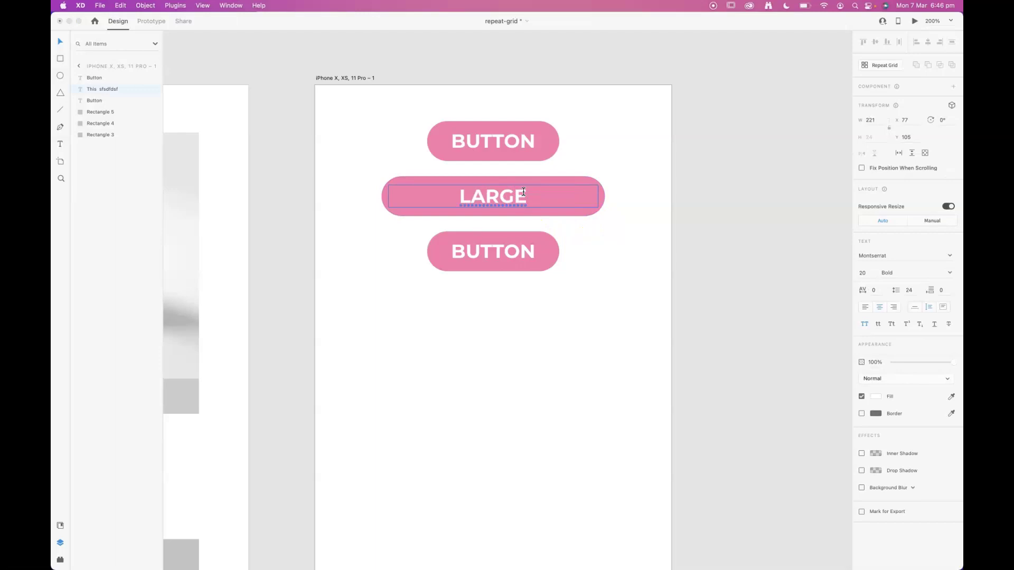
type(" BUTTI")
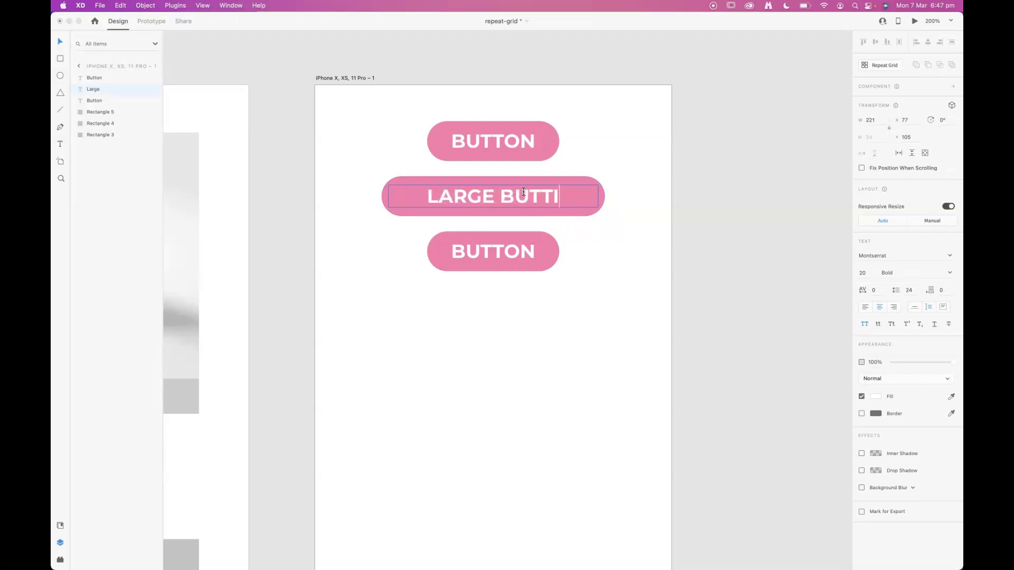
key("BackSpace")
type("ON")
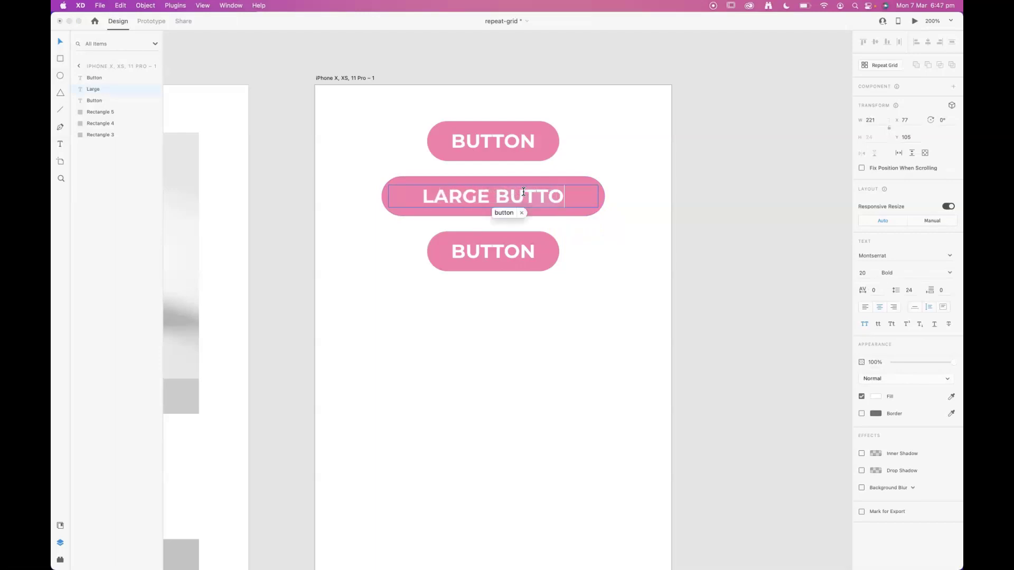
key("Escape")
Step: Delete the two lower buttons, labels and pill shapes together, keeping only the top one
left_click_drag(610, 351, 370, 176)
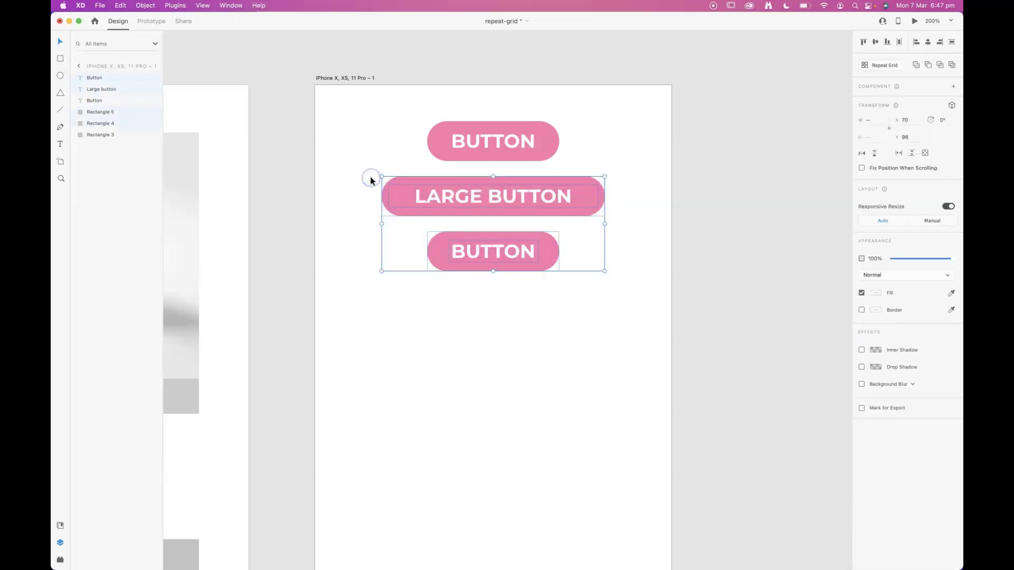
key("Delete")
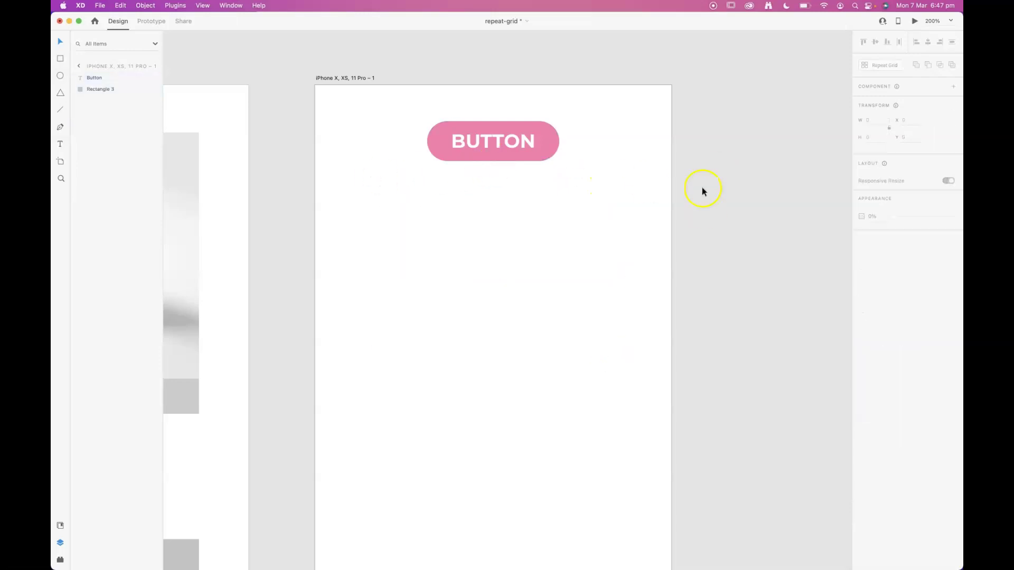
left_click_drag(606, 98, 398, 174)
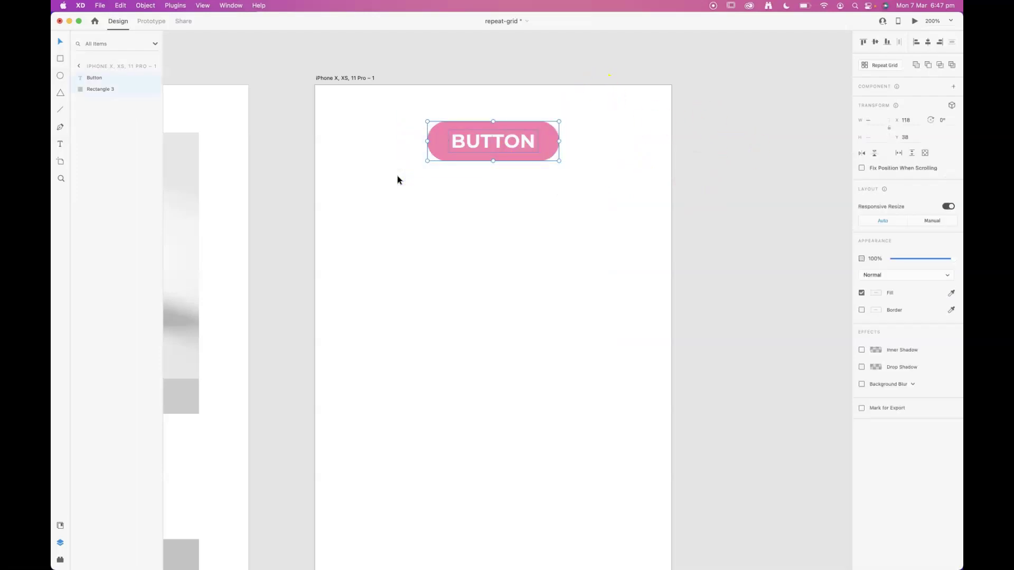
left_click(567, 138)
left_click(562, 206)
left_click(518, 141)
left_click(570, 162)
left_click(551, 148)
left_click(570, 184)
left_click(521, 141)
Step: Group the remaining button's label and pink pill shape
left_click_drag(590, 108, 390, 171)
left_click(141, 5)
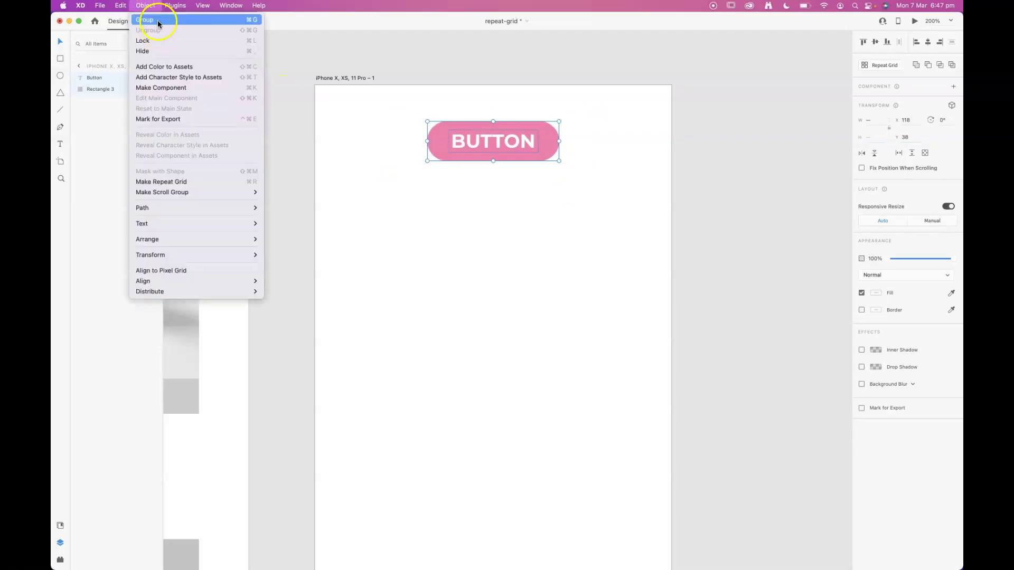
left_click(157, 20)
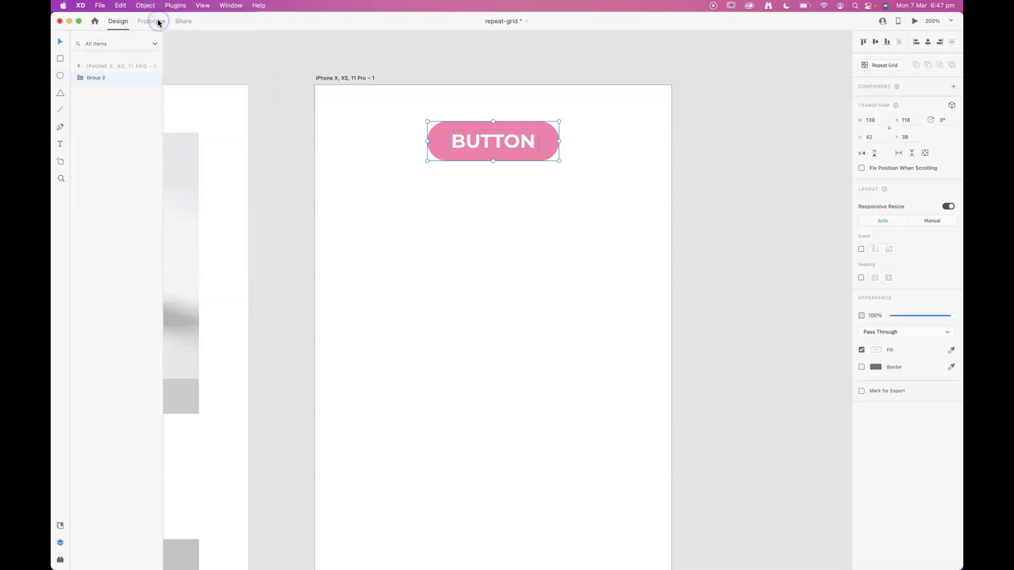
Step: Turn on padding for the button group
left_click(501, 238)
left_click(499, 157)
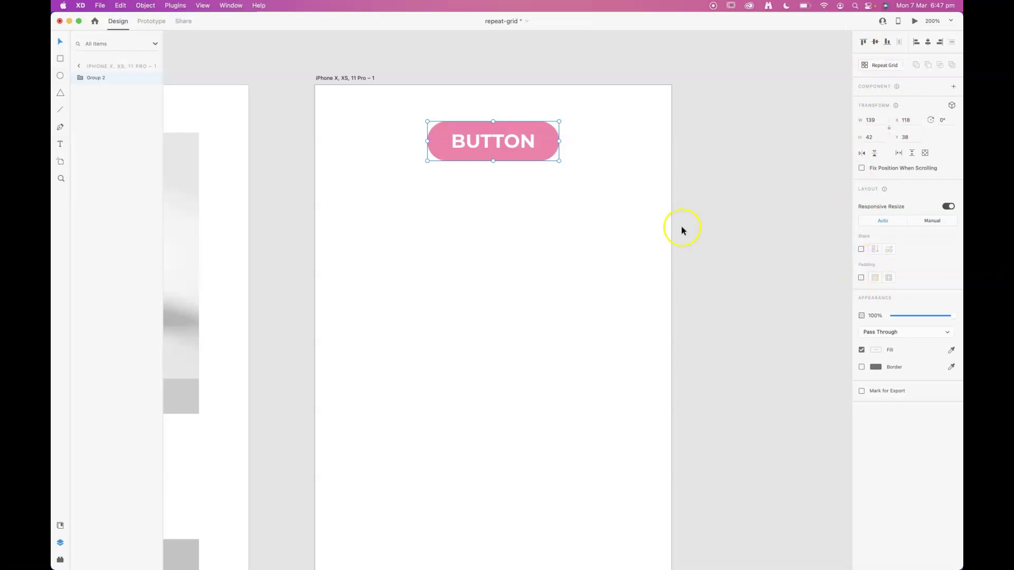
left_click(733, 225)
left_click(526, 148)
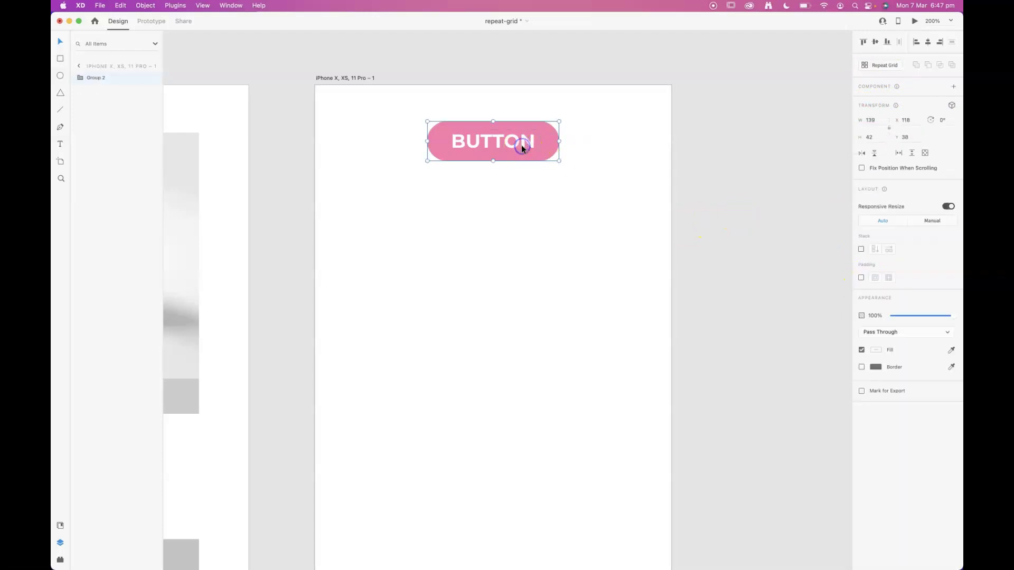
left_click(861, 278)
left_click(657, 176)
Step: Replace the grouped button's label with "This is a large" to test the padding
double_click(493, 140)
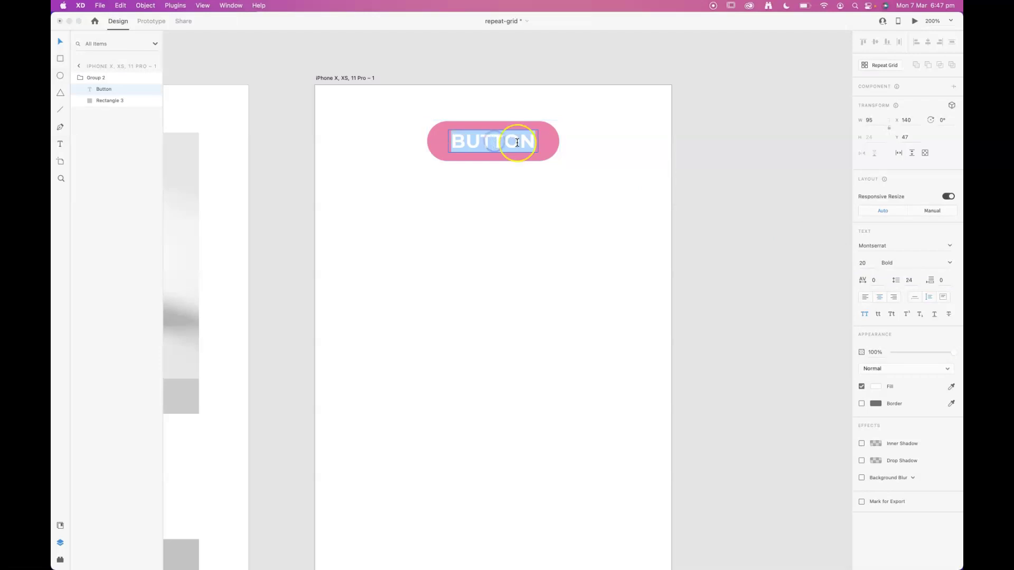
type("Th")
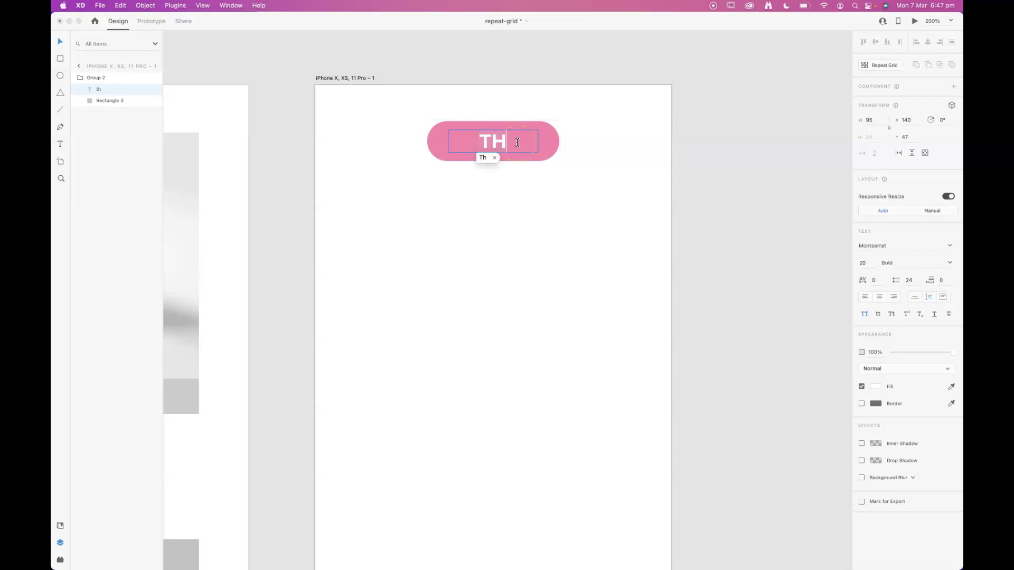
type("is is a")
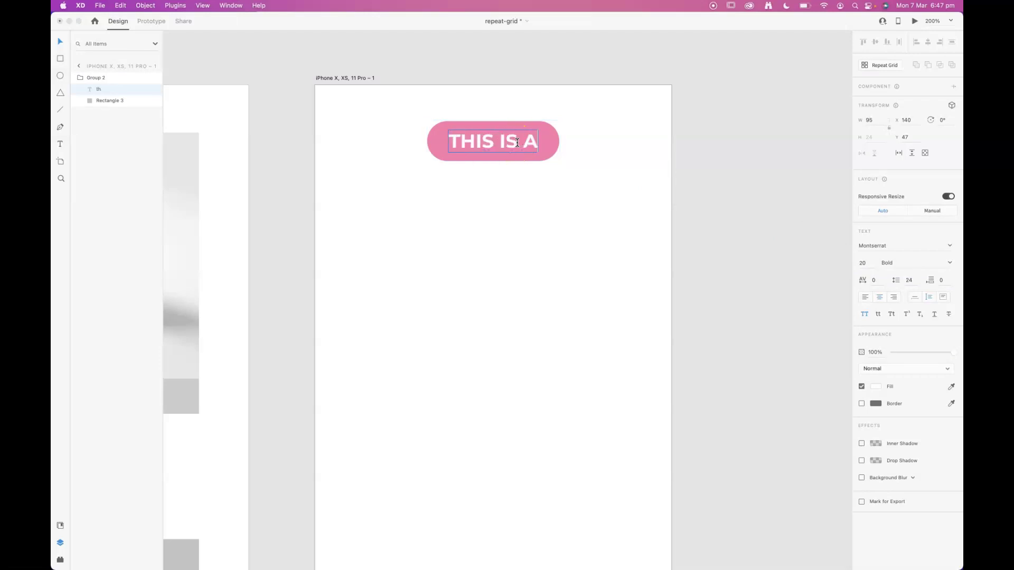
type(" larg")
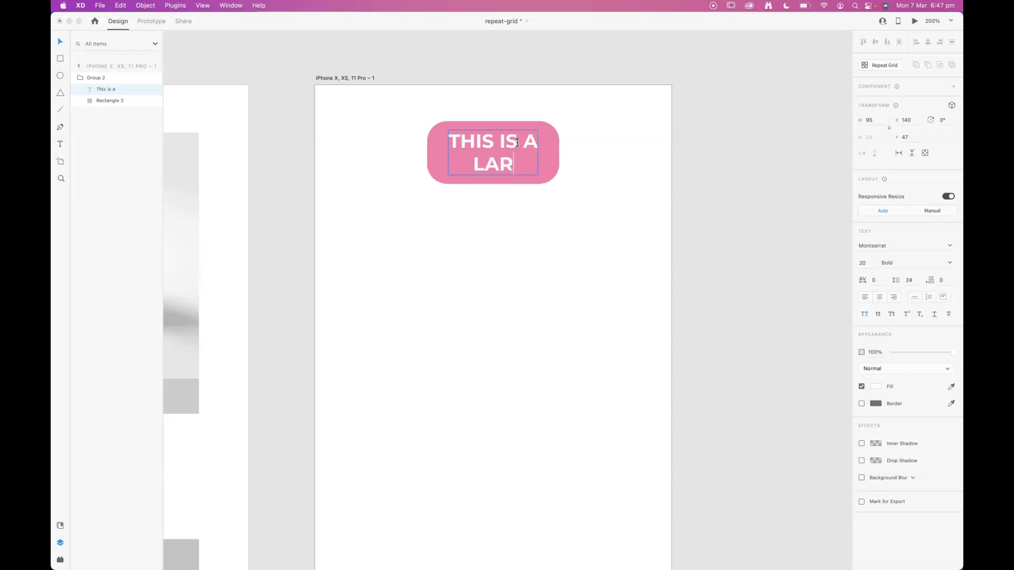
type("e")
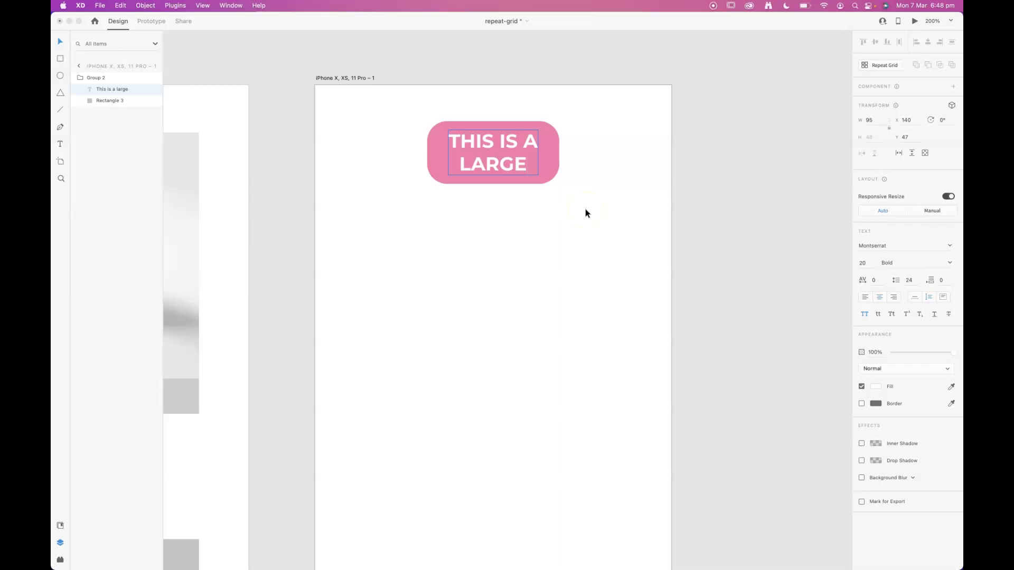
left_click(585, 210)
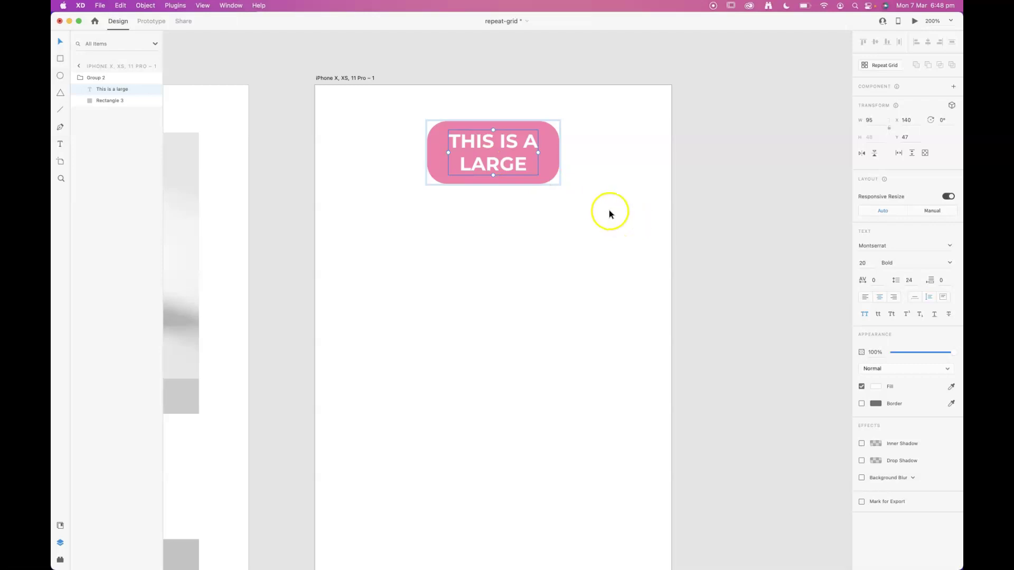
Step: Try auto width on the two-line label, and undo the label edits back to the BUTTON text
left_click(914, 298)
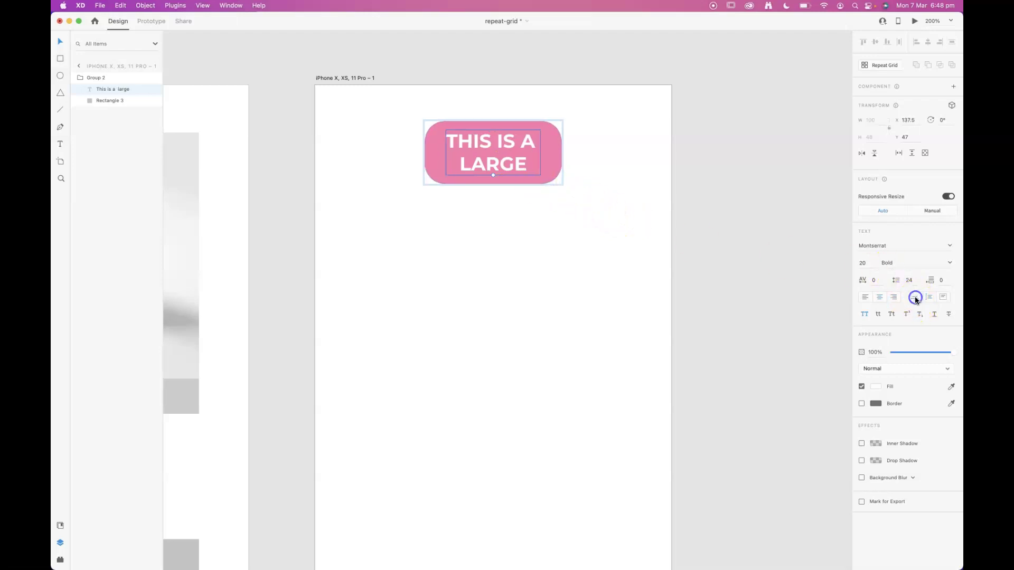
left_click(605, 231)
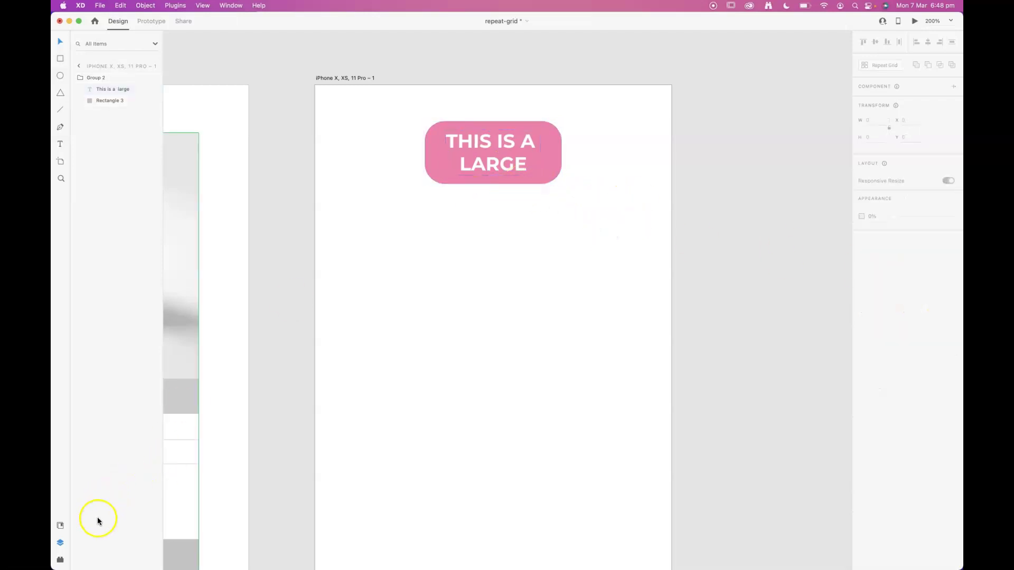
left_click(514, 166)
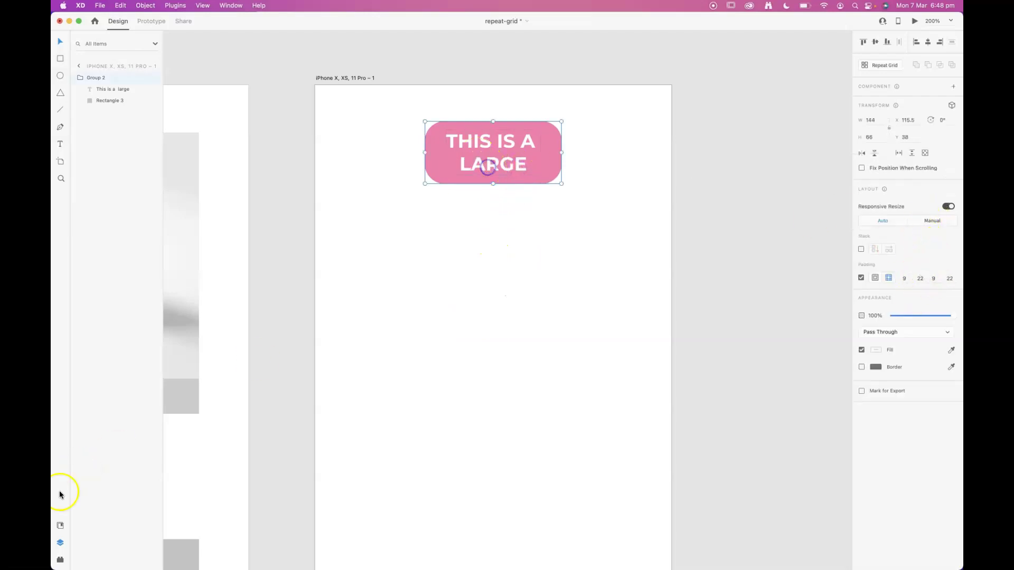
key("super+z")
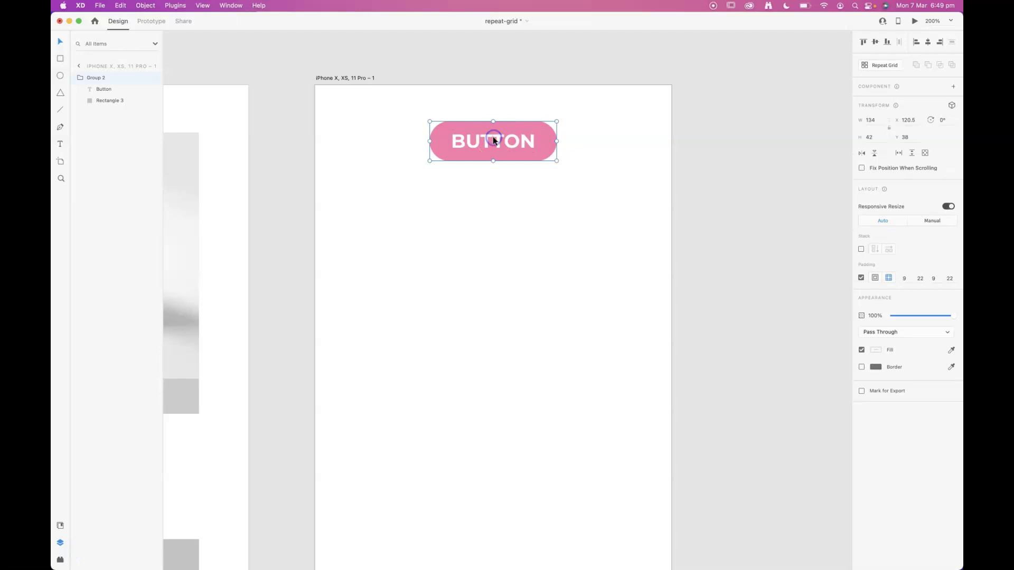
left_click(532, 139)
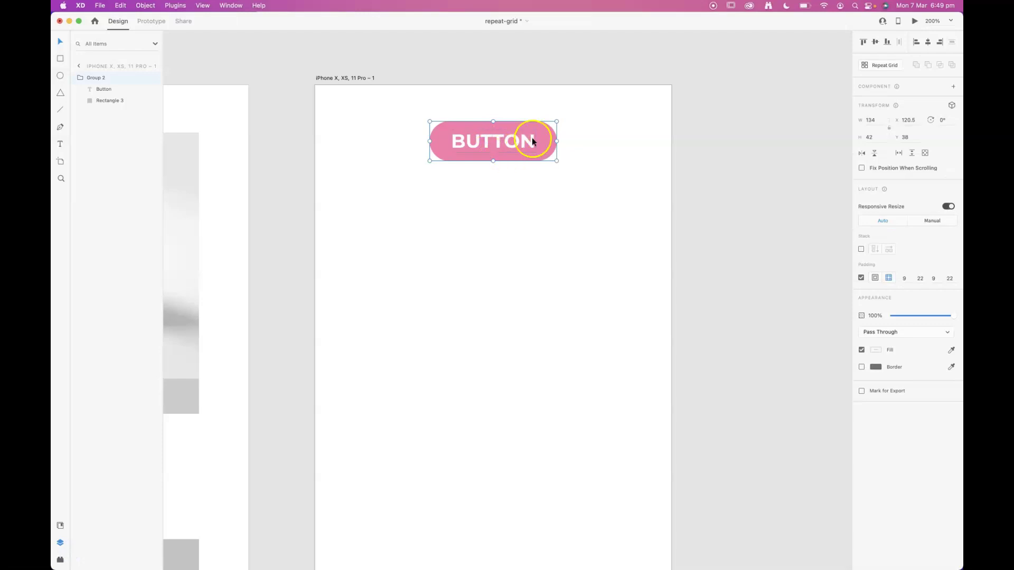
Step: Switch the BUTTON label inside the group to auto width and back to fixed size
double_click(497, 142)
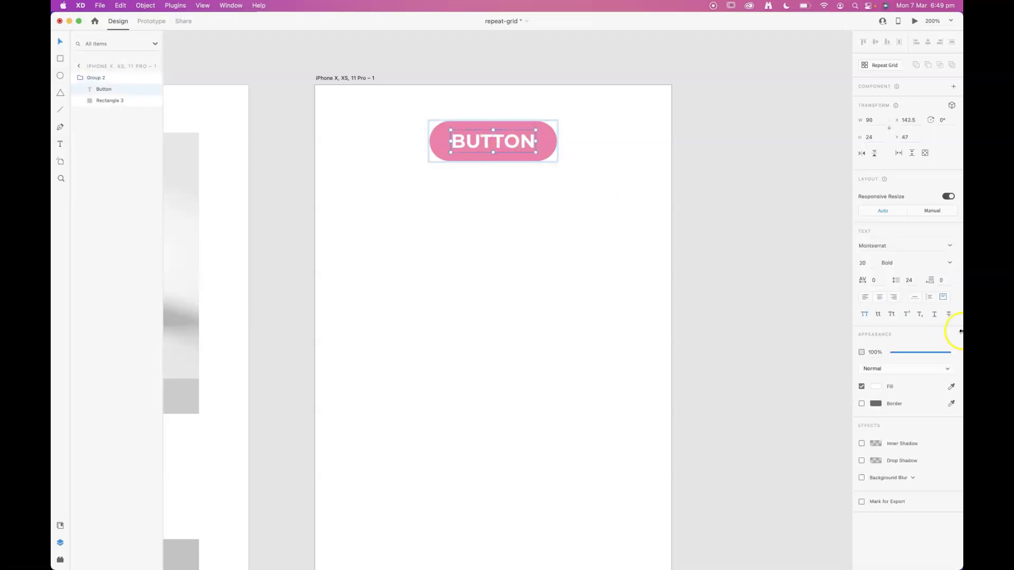
left_click(915, 297)
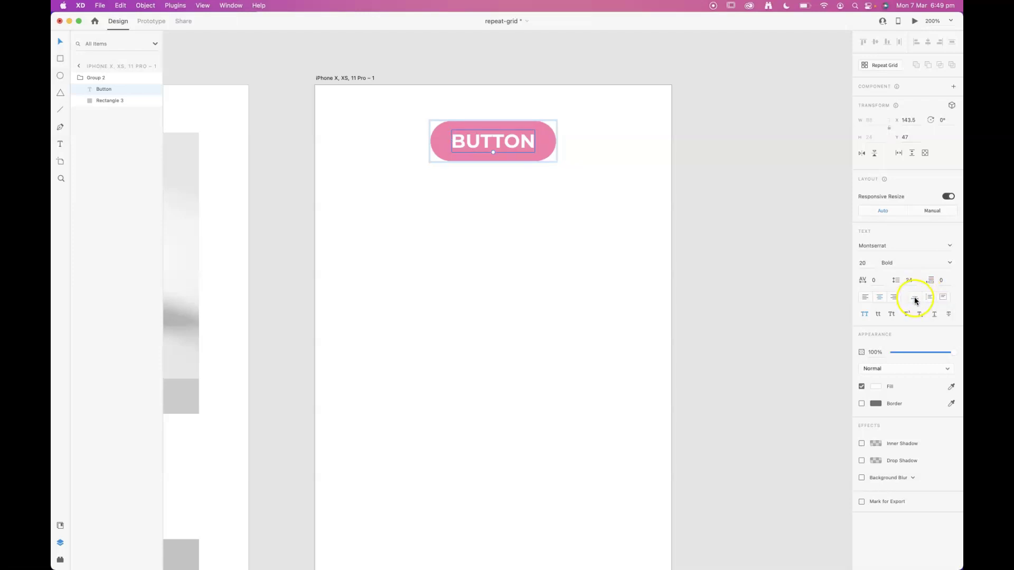
left_click(943, 298)
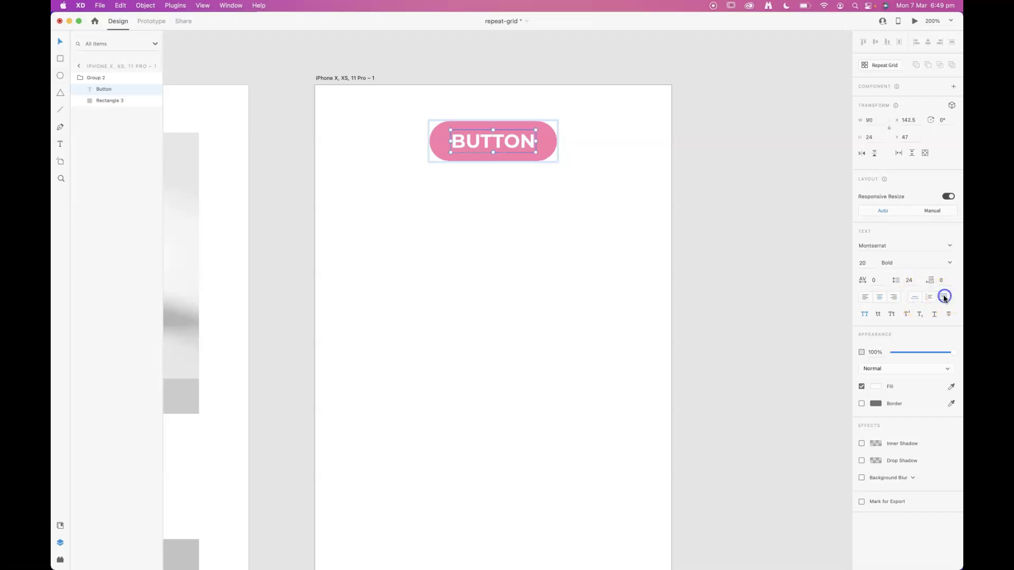
Step: Test the fixed-size label by appending "ERWER" to BUTTON, and remove the extra letters again
double_click(528, 141)
left_click(527, 142)
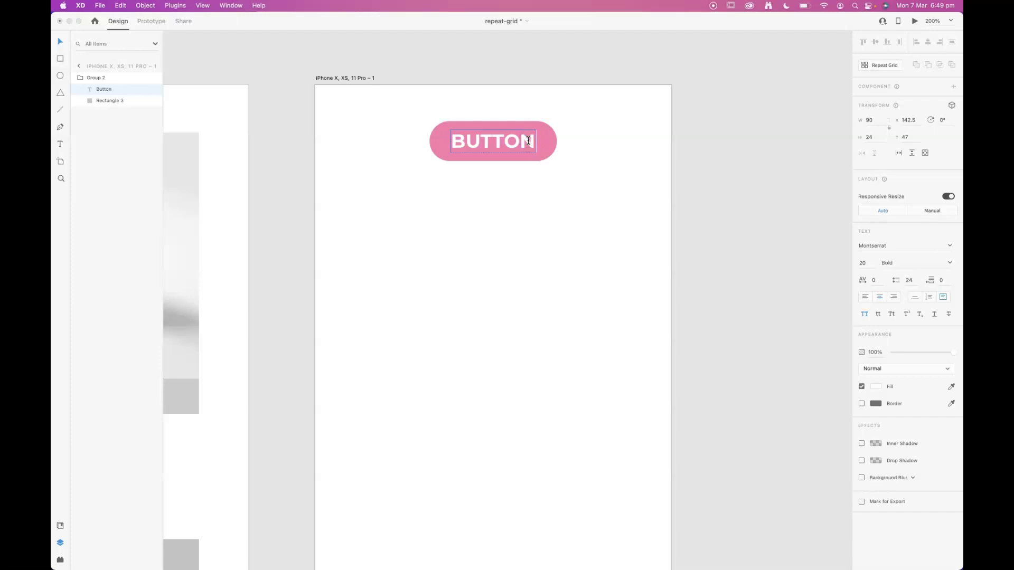
type("ERWER")
key("BackSpace")
key("BackSpace")
key("BackSpace")
key("BackSpace")
key("BackSpace")
key("BackSpace")
key("Escape")
left_click(393, 150)
Step: Set the BUTTON label to auto width and test it by appending "asfafssaf"
left_click(498, 144)
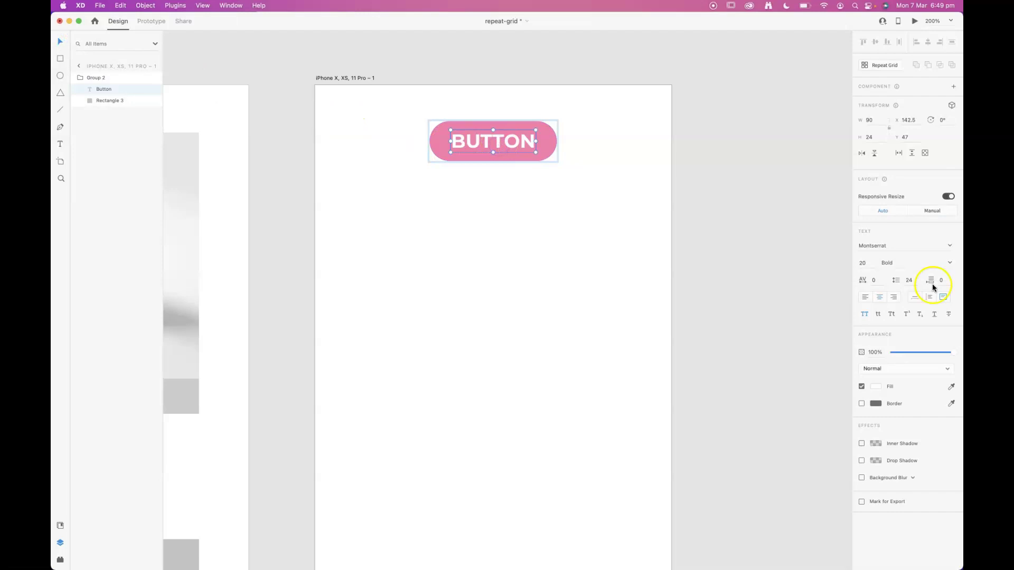
left_click(914, 298)
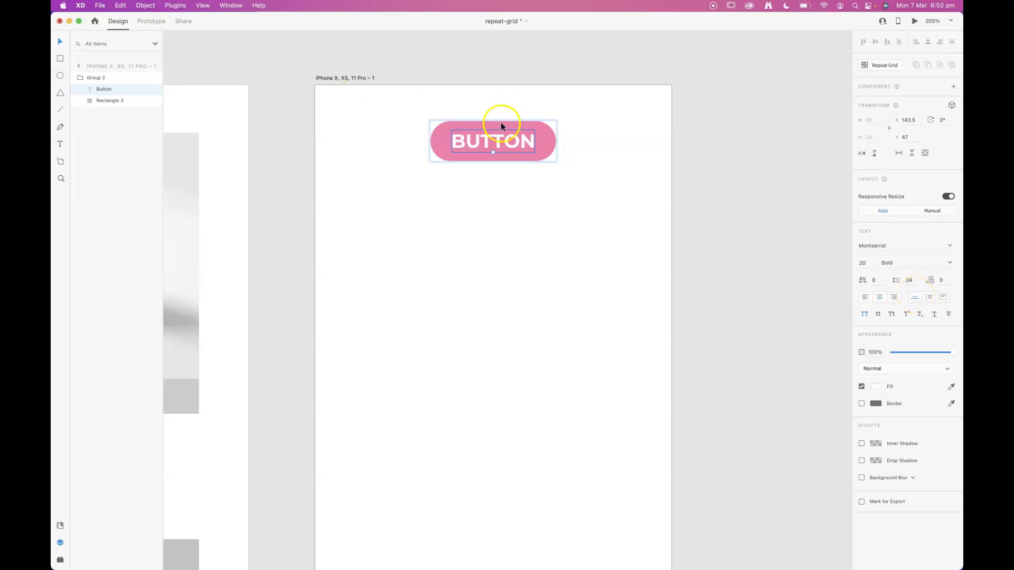
double_click(523, 140)
left_click(530, 138)
type("asfafssaf")
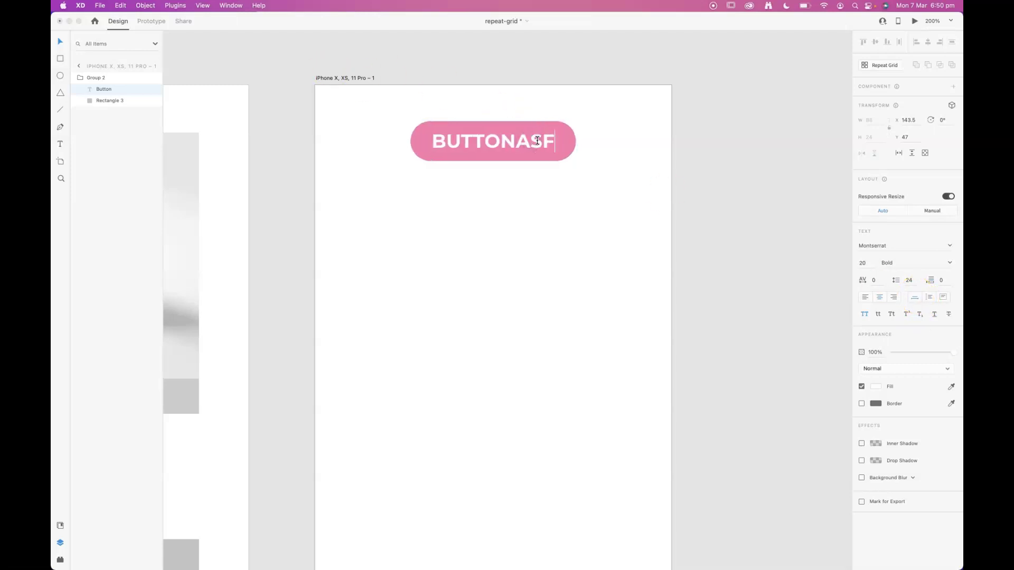
Step: Replace the button's label with "This is a large button"
double_click(555, 146)
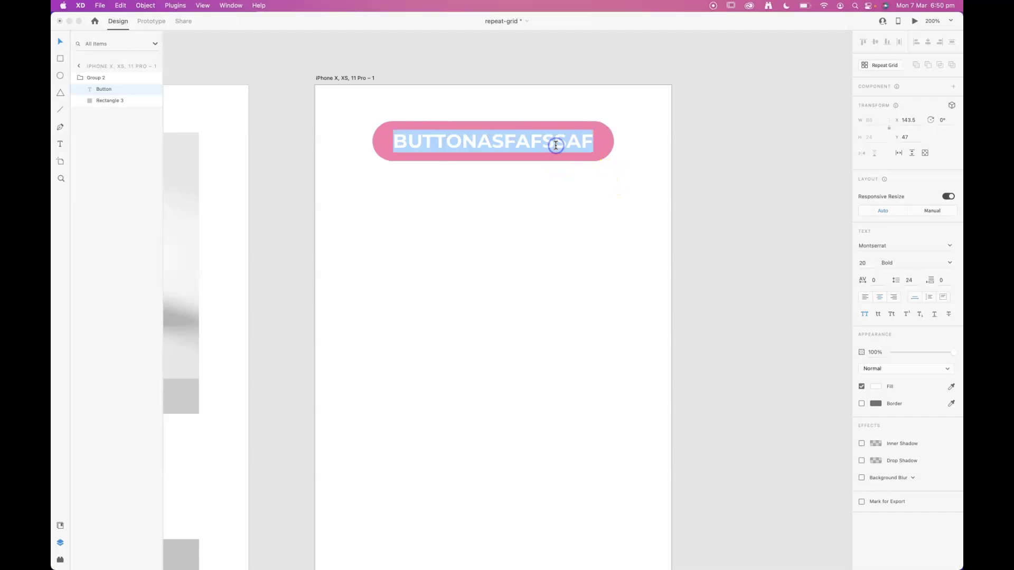
type("this is ")
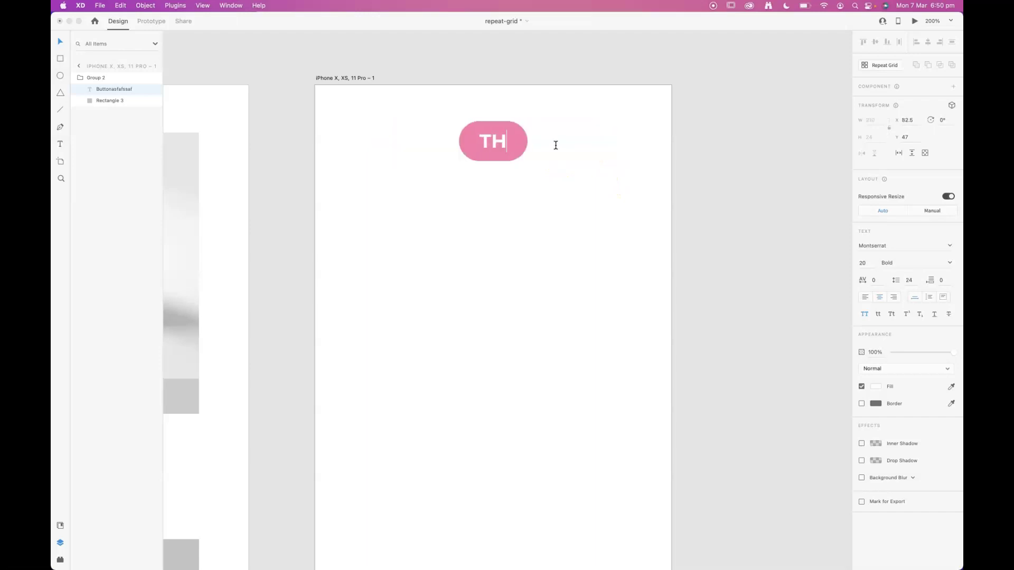
type("a large bi")
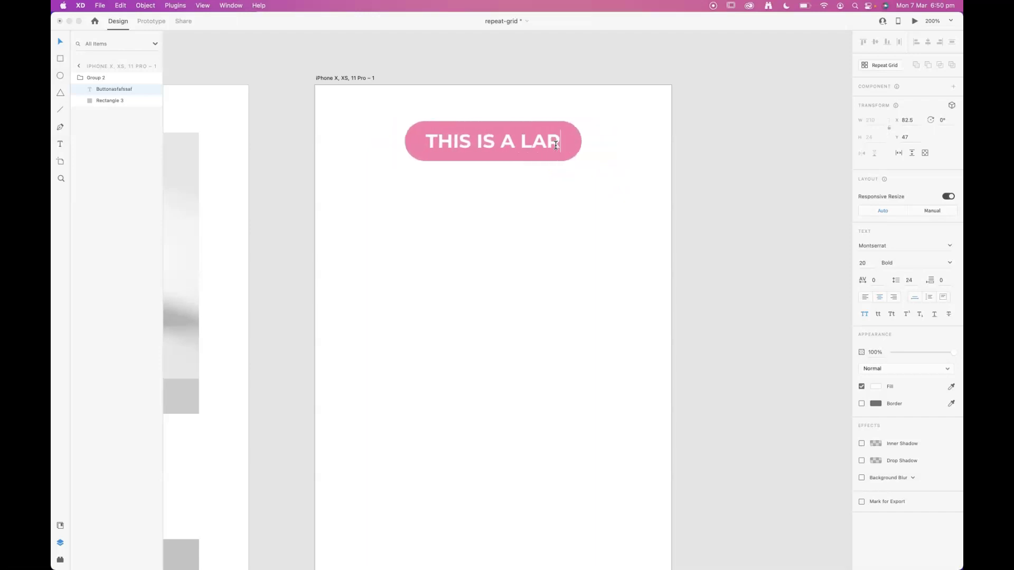
type("tt")
key("BackSpace")
key("BackSpace")
key("BackSpace")
type("utton")
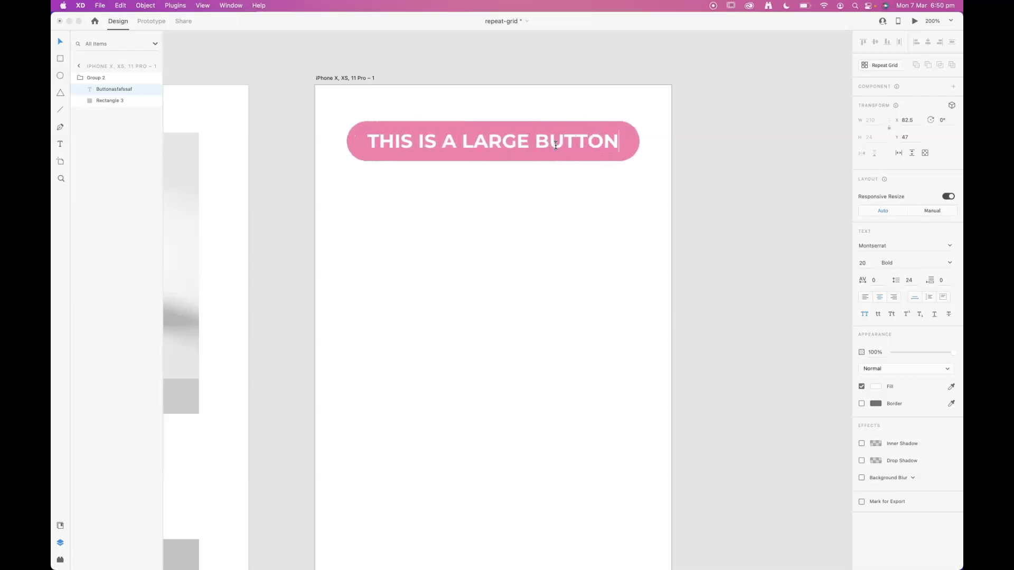
key("Escape")
Step: Duplicate the large button group straight below the original, at about Y 101
left_click_drag(538, 144, 539, 208)
key("cmd+z")
left_click_drag(640, 209, 652, 254)
left_click(537, 160)
left_click_drag(537, 159, 537, 208)
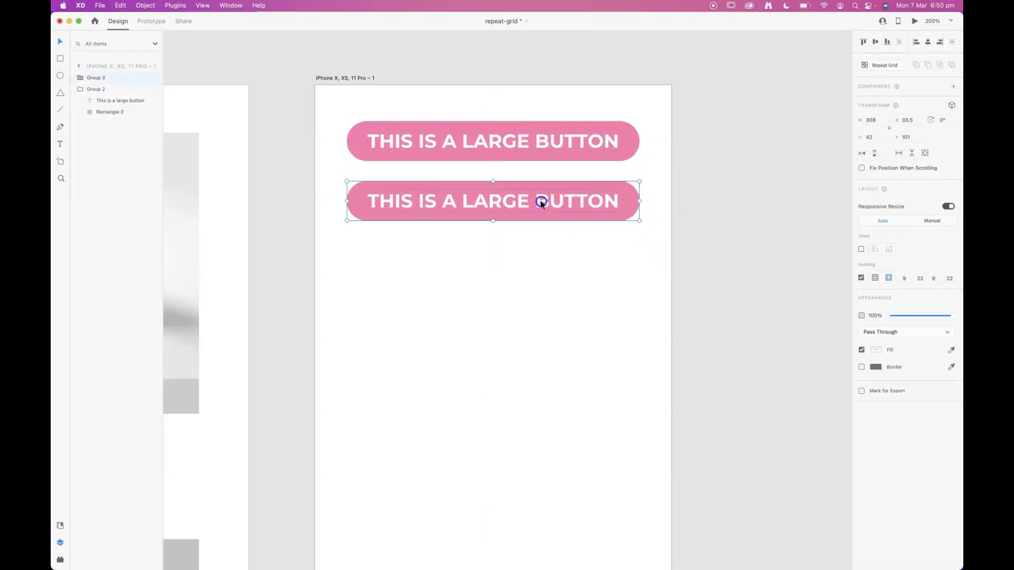
Step: Replace the label of the second button, the duplicate of the large one, with "Small button"
double_click(520, 206)
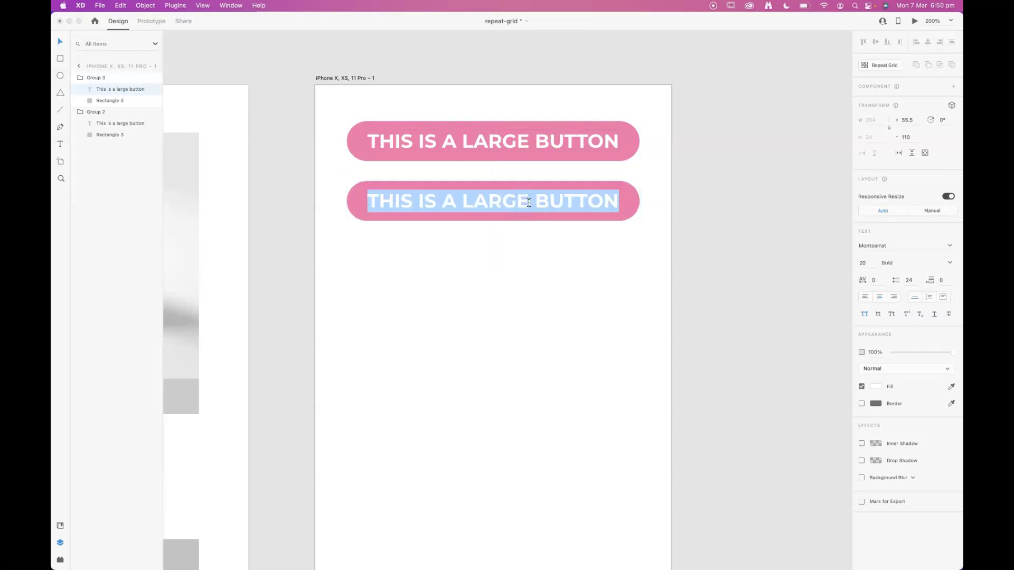
type("Small Butto")
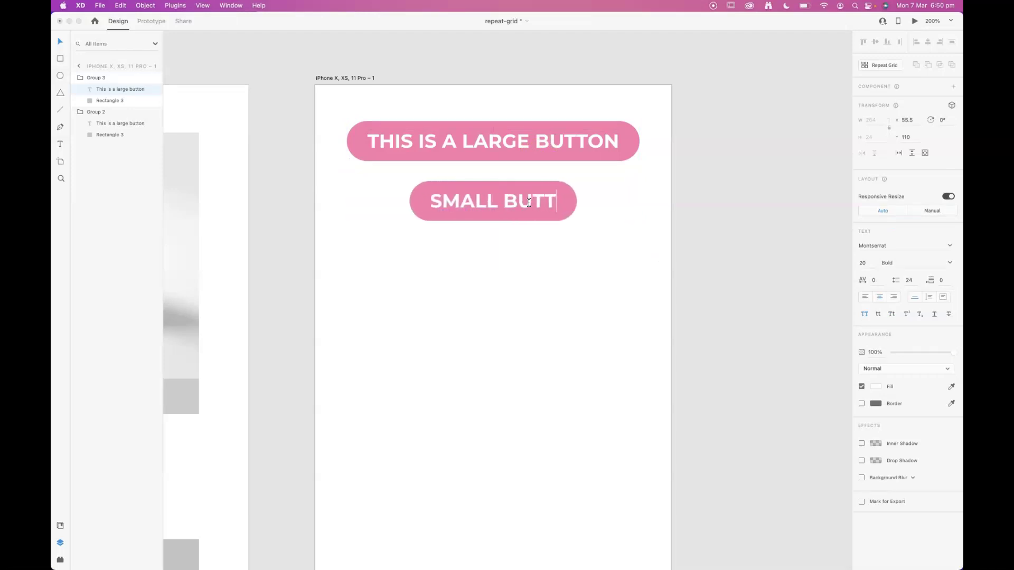
type("n")
left_click(606, 285)
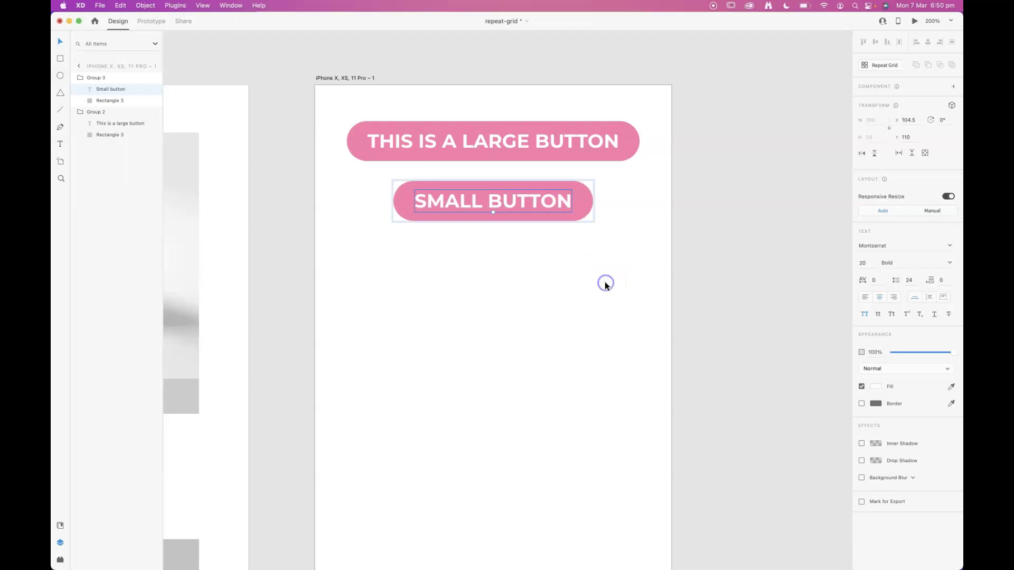
Step: Duplicate the small button straight below at about Y 167 and replace the copy's label with "Smaller"
left_click_drag(544, 205, 536, 266)
double_click(536, 266)
double_click(536, 266)
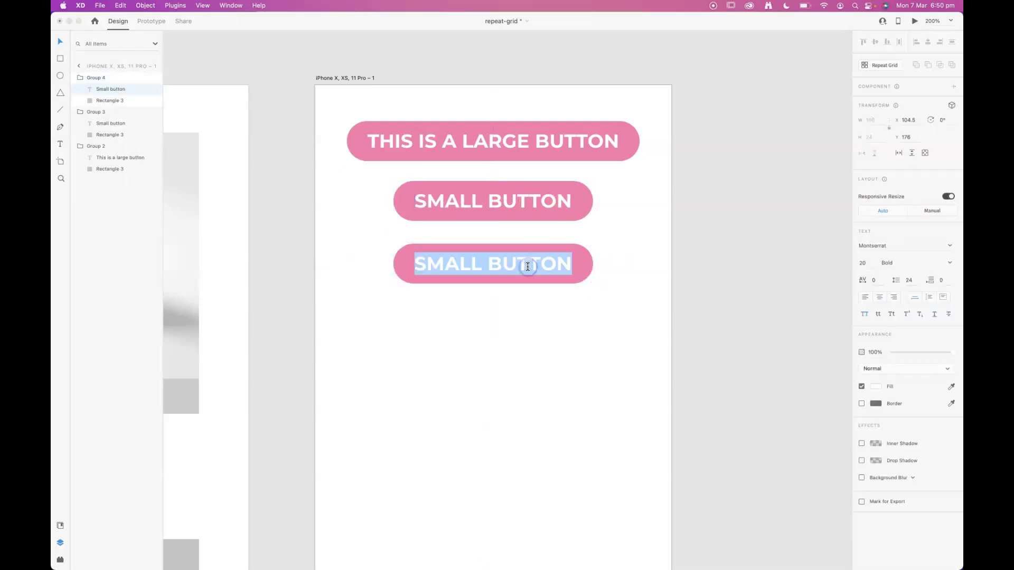
type("Smaller")
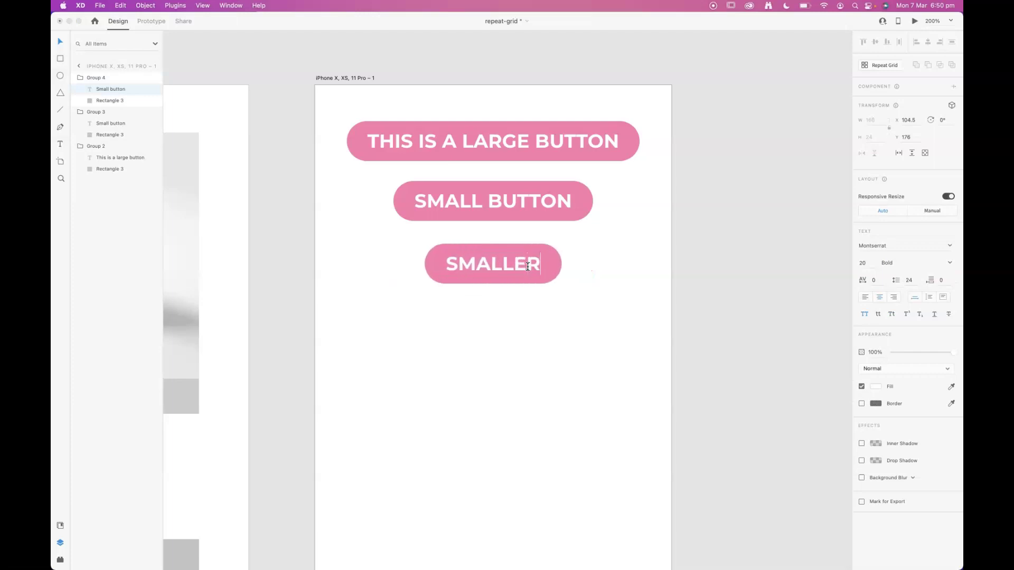
key("Escape")
left_click(699, 192)
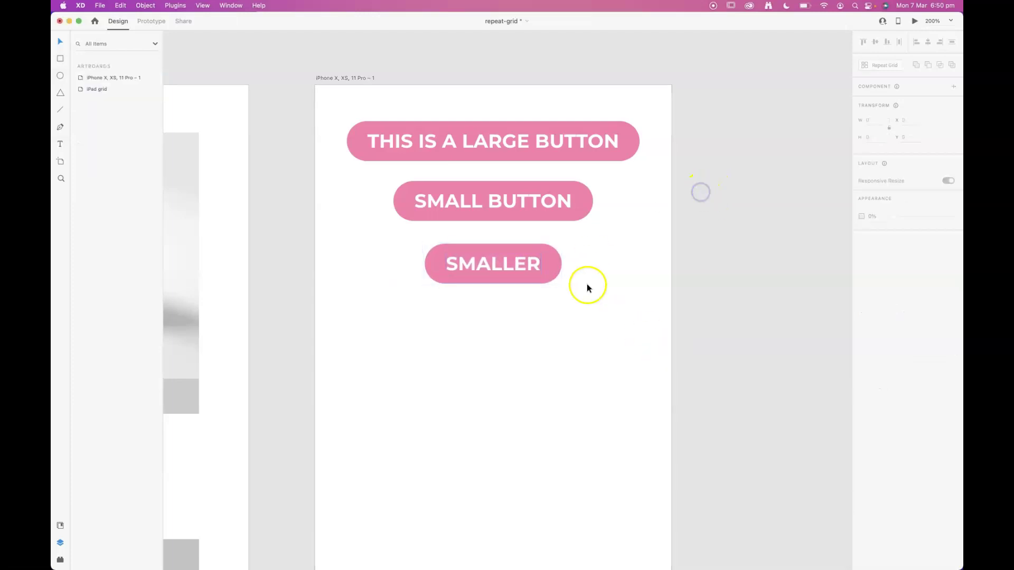
Step: Examine the Smaller button's group layers, its padding settings and the padding areas around its label on the canvas
left_click(543, 273)
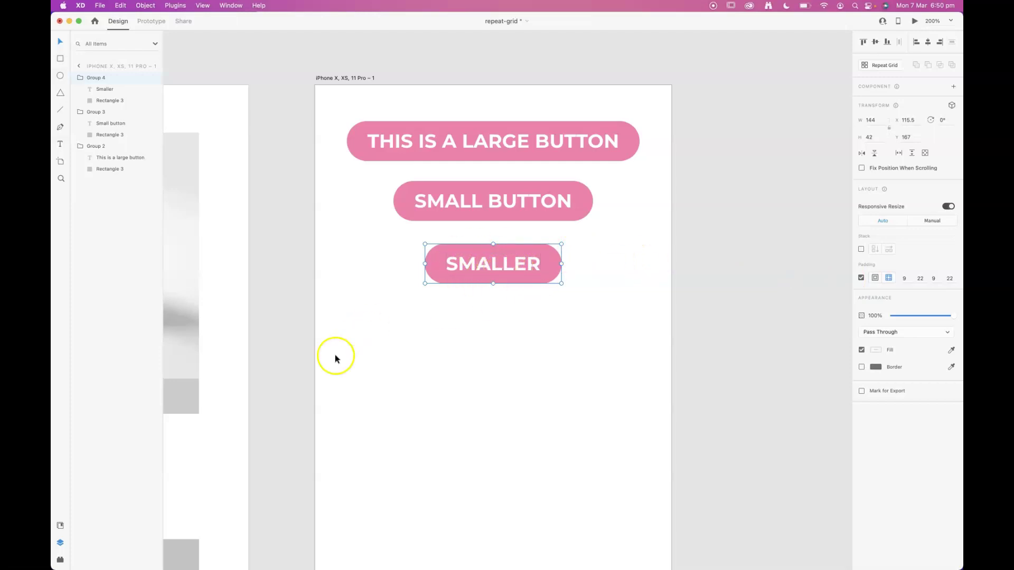
left_click(67, 549)
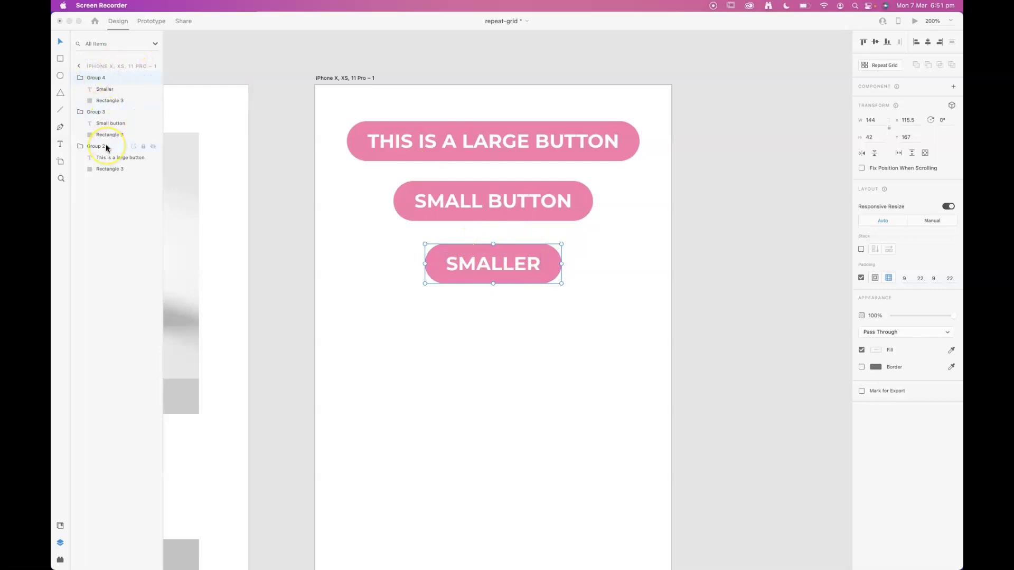
left_click(860, 278)
double_click(531, 264)
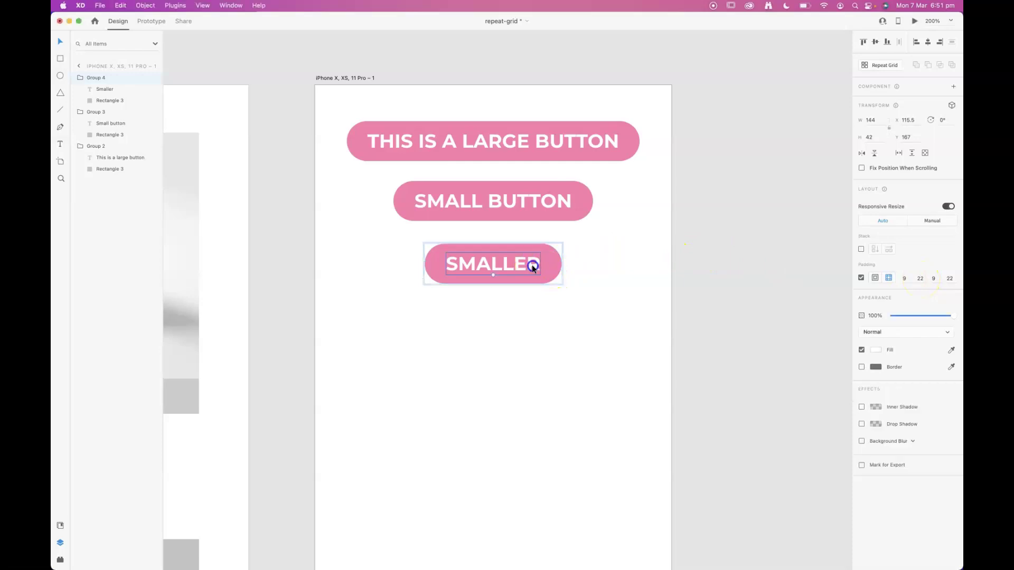
left_click(557, 258)
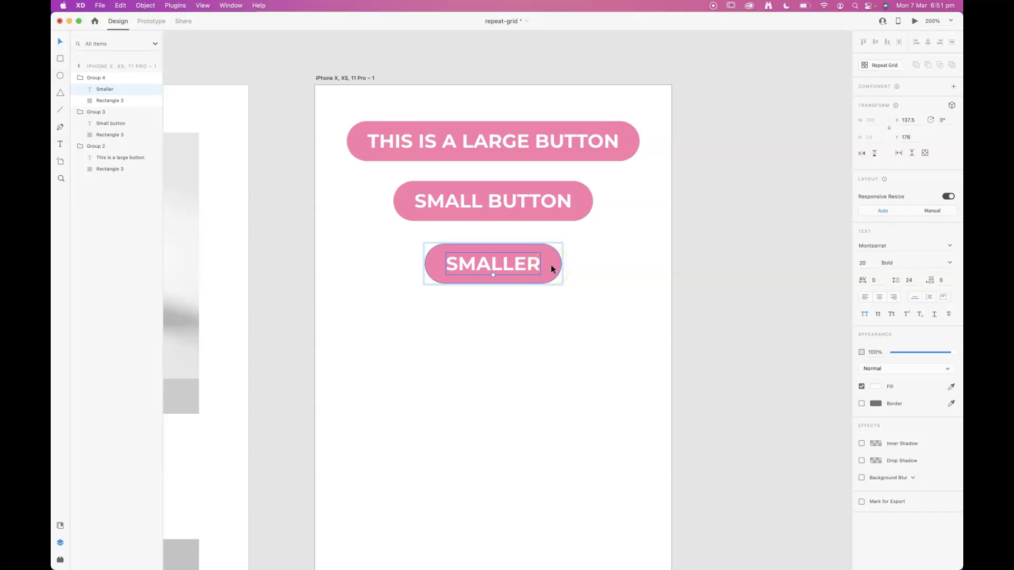
left_click(556, 264)
left_click(533, 249)
left_click(452, 249)
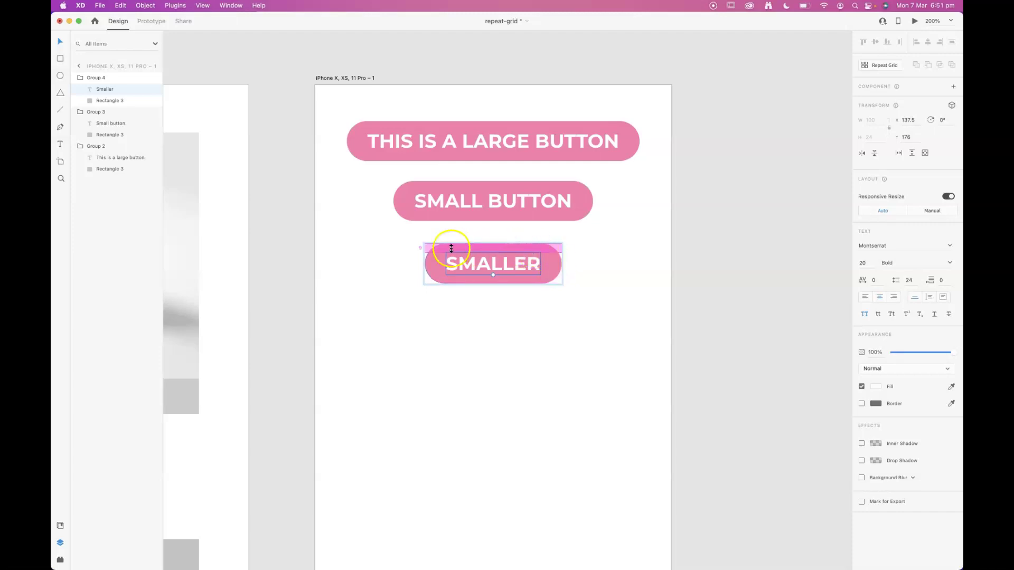
left_click(465, 280)
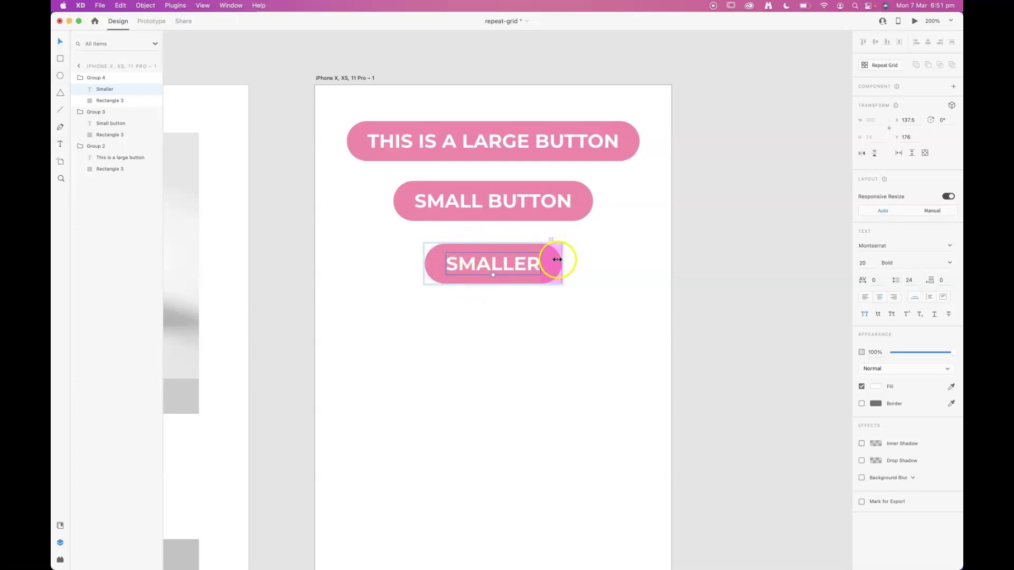
Step: Try widening the Smaller button's left and right padding directly on the canvas, undoing each change
left_click_drag(421, 264, 406, 262)
key("super+z")
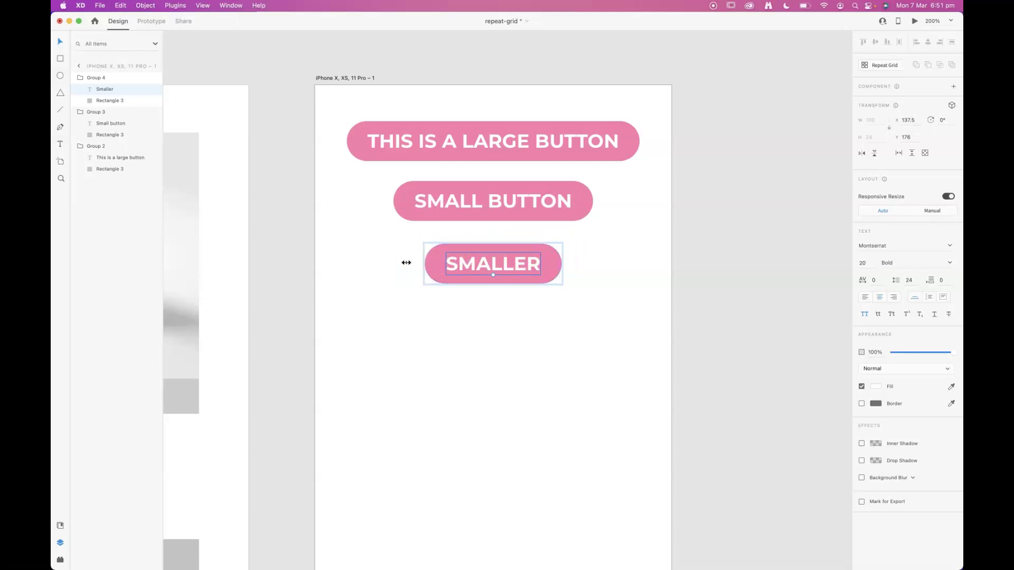
left_click_drag(561, 260, 593, 262)
key("super+z")
Step: Check the text sizing option of the Smaller button's label, and deselect the button
left_click(532, 318)
left_click(509, 265)
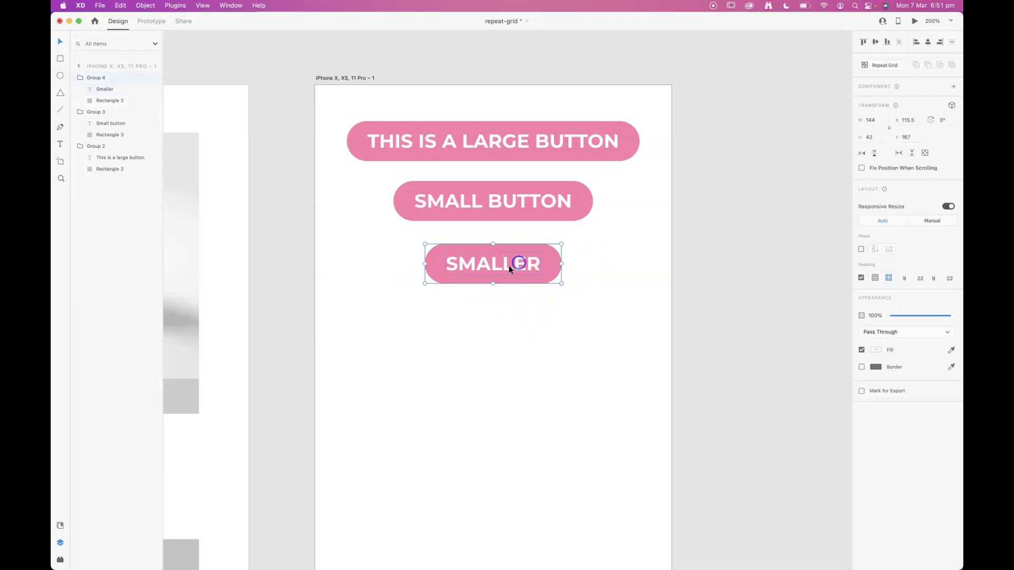
left_click(509, 265)
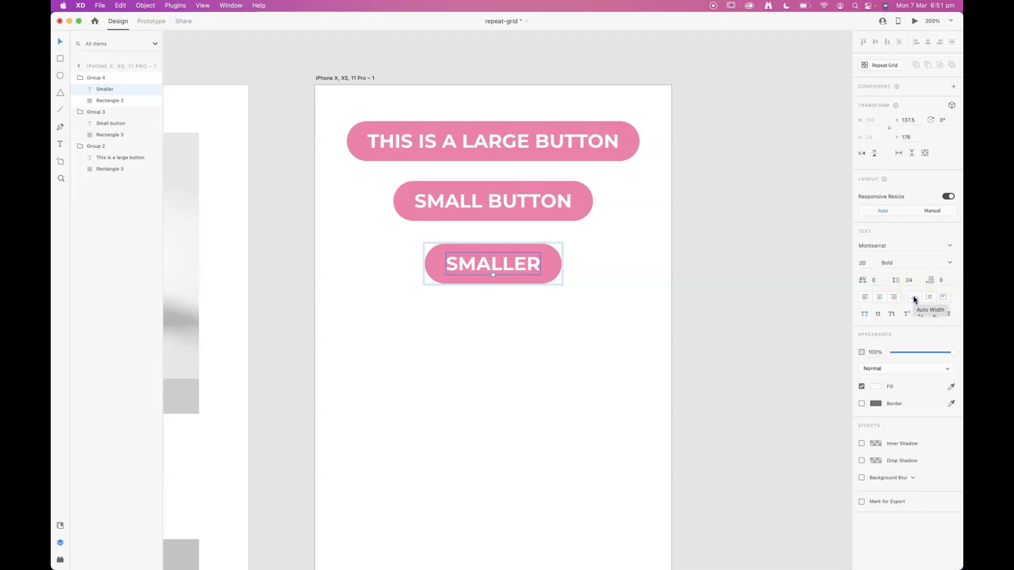
left_click(690, 315)
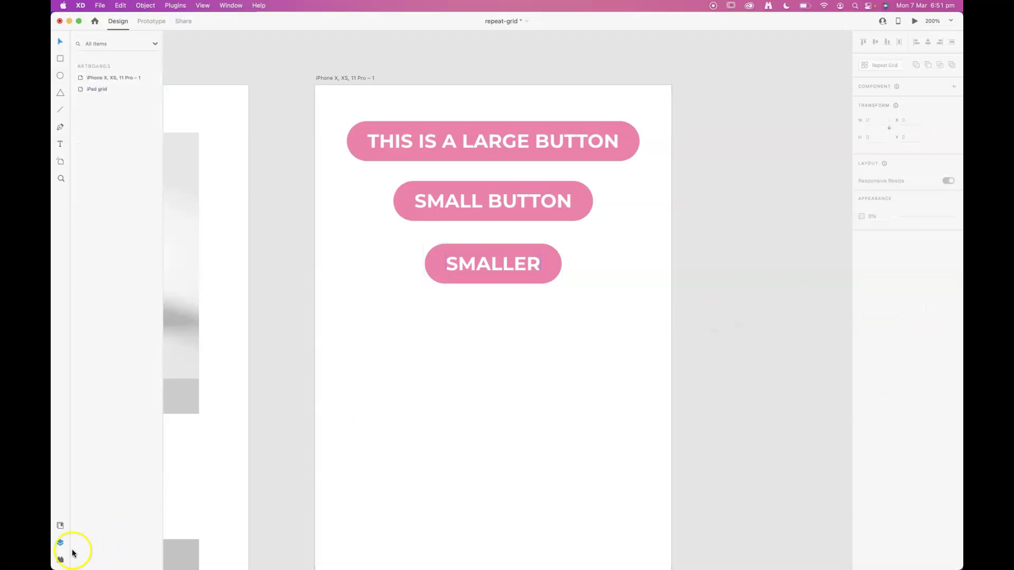